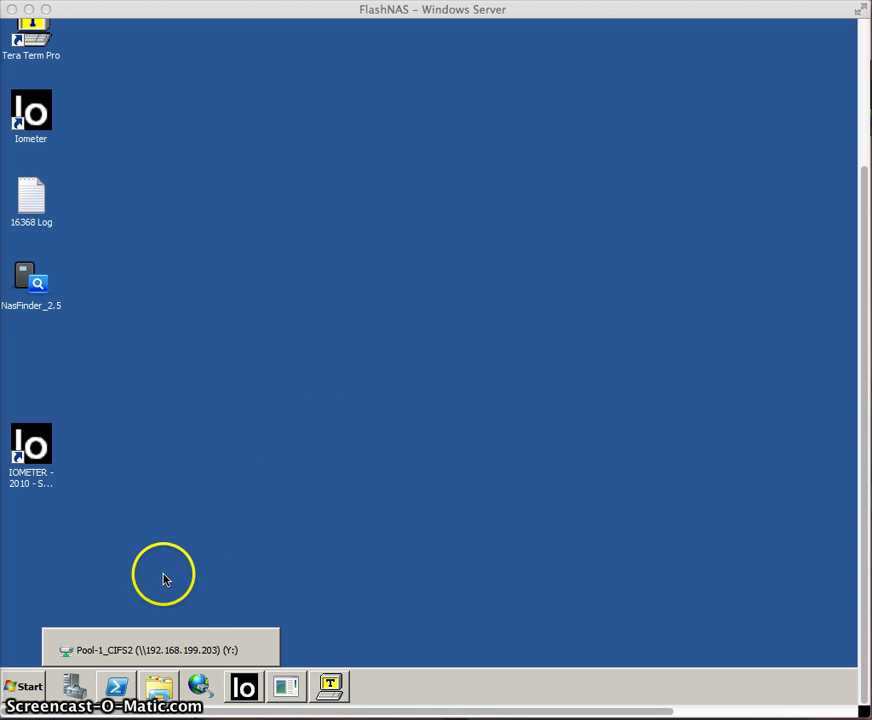
- On the Pool-1_CIFS2 (Y:) drive, add a new Rich Text Document and keep the default name
left_click(168, 686)
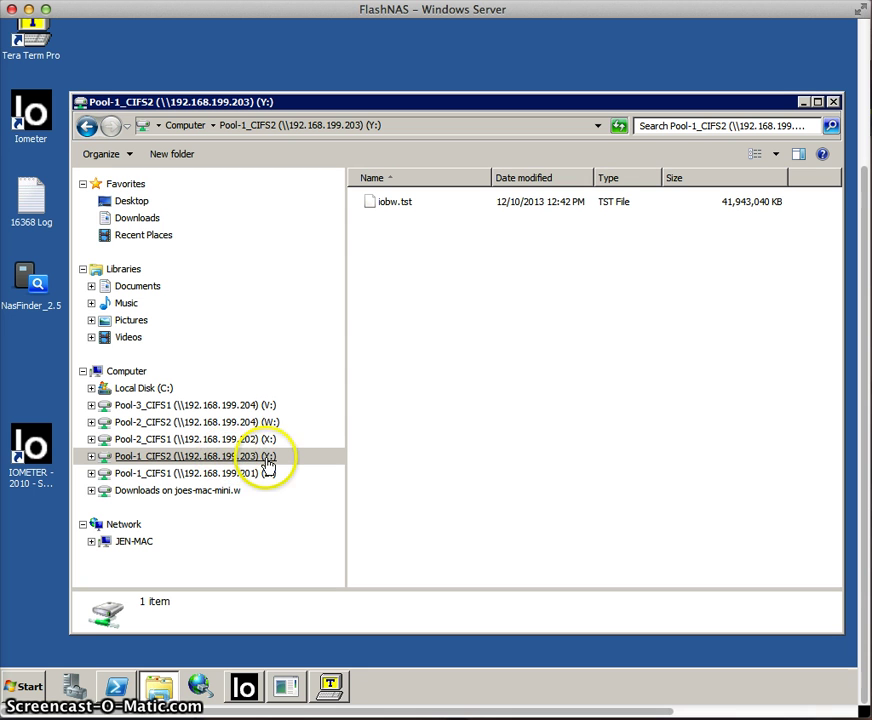
right_click(438, 338)
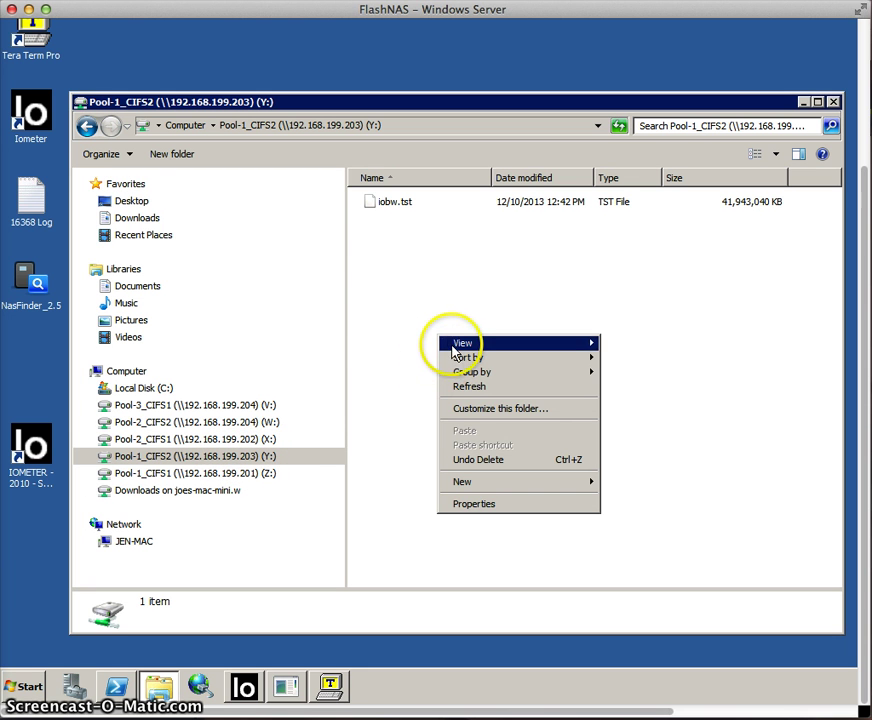
mouse_move(465, 480)
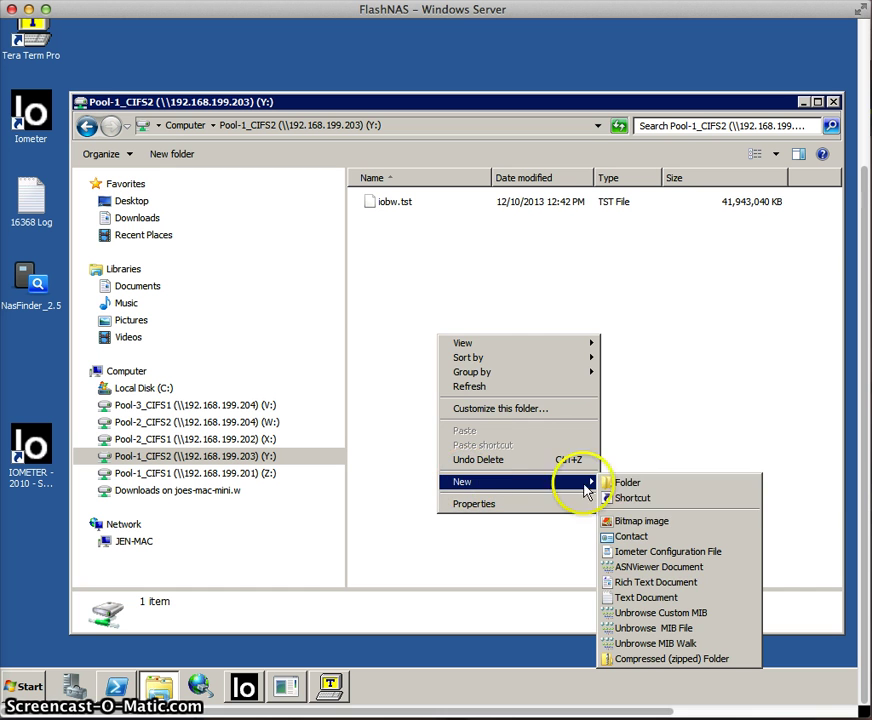
left_click(620, 581)
left_click(463, 262)
- Type 'This is a new file' and 'FIle version one', then insert the long date Tuesday, December 10, 2013
double_click(455, 223)
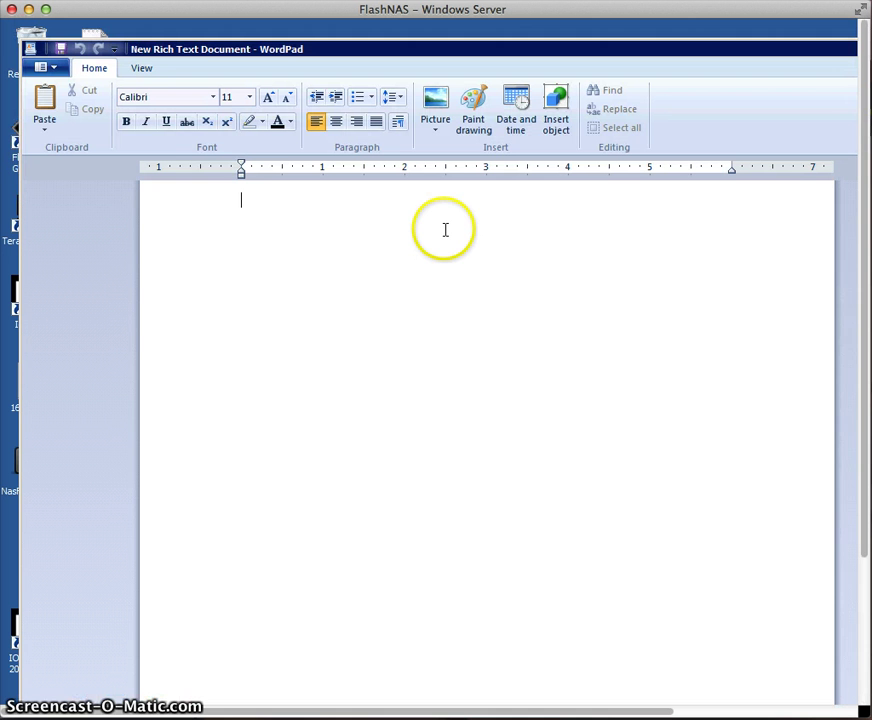
type("This is a new file")
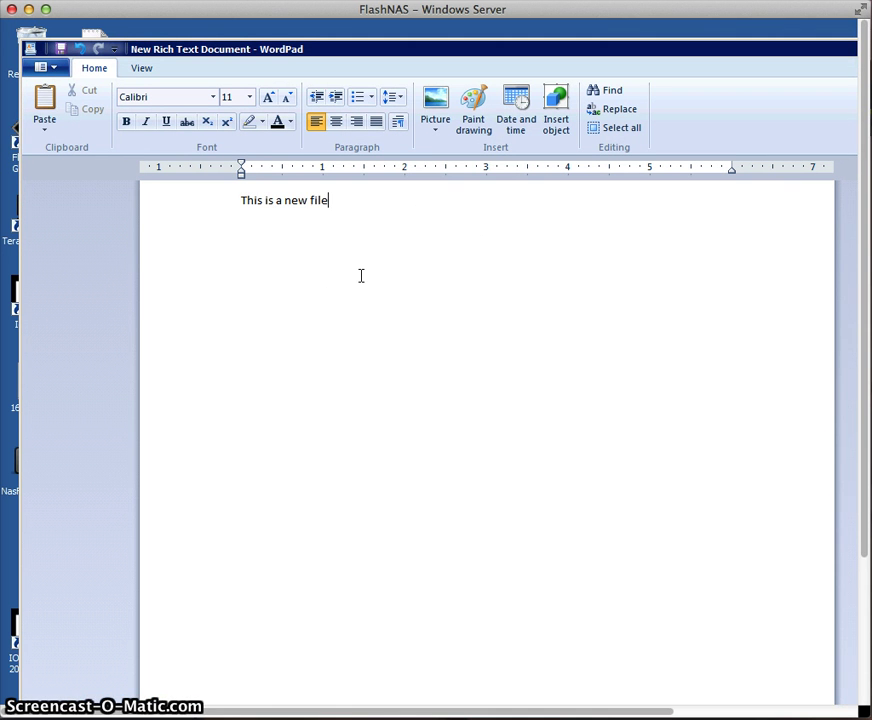
key("Return")
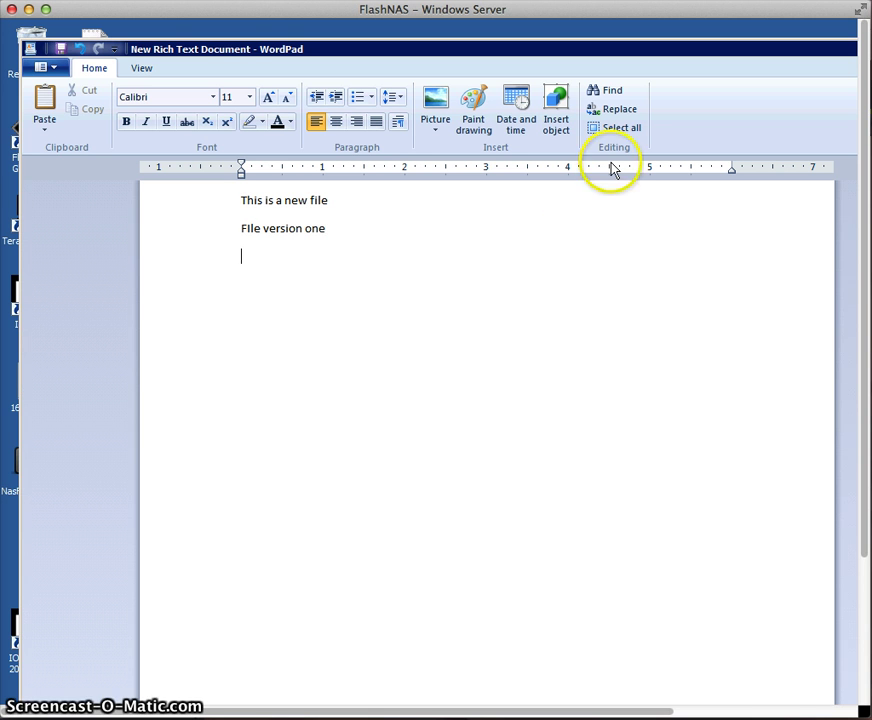
left_click(520, 110)
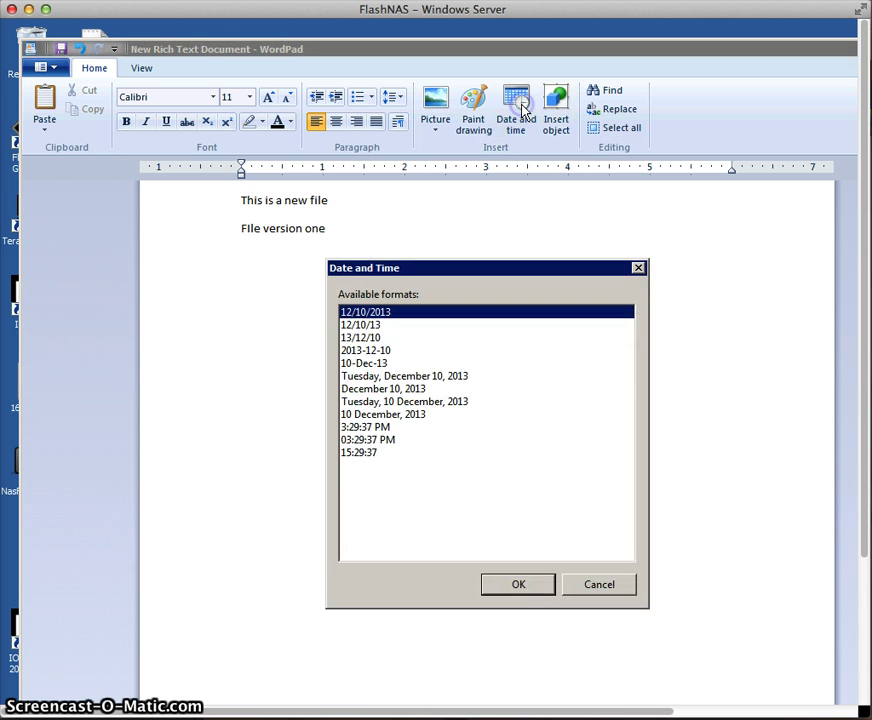
left_click(399, 377)
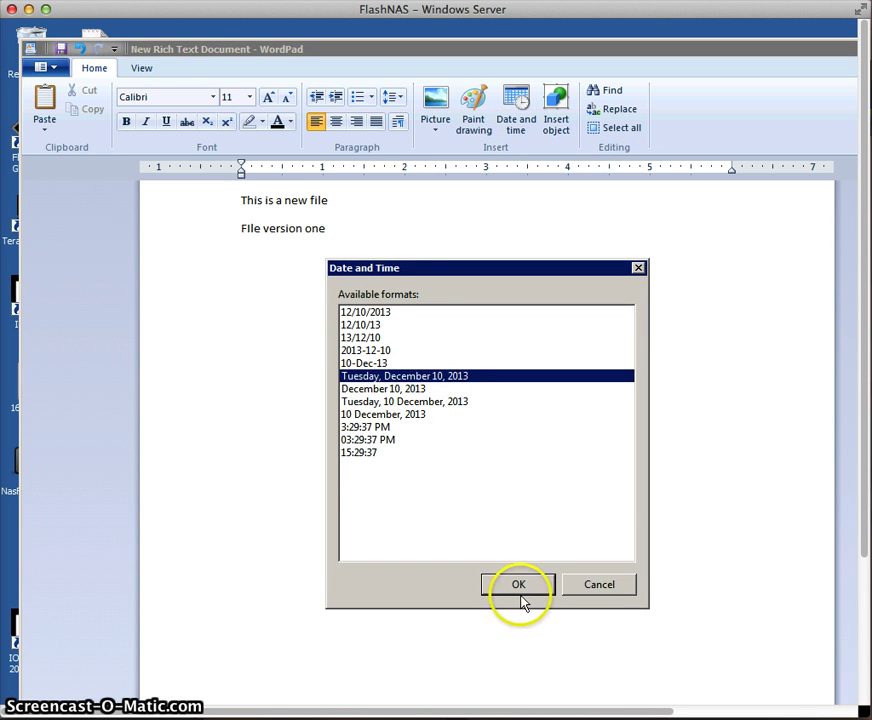
left_click(520, 584)
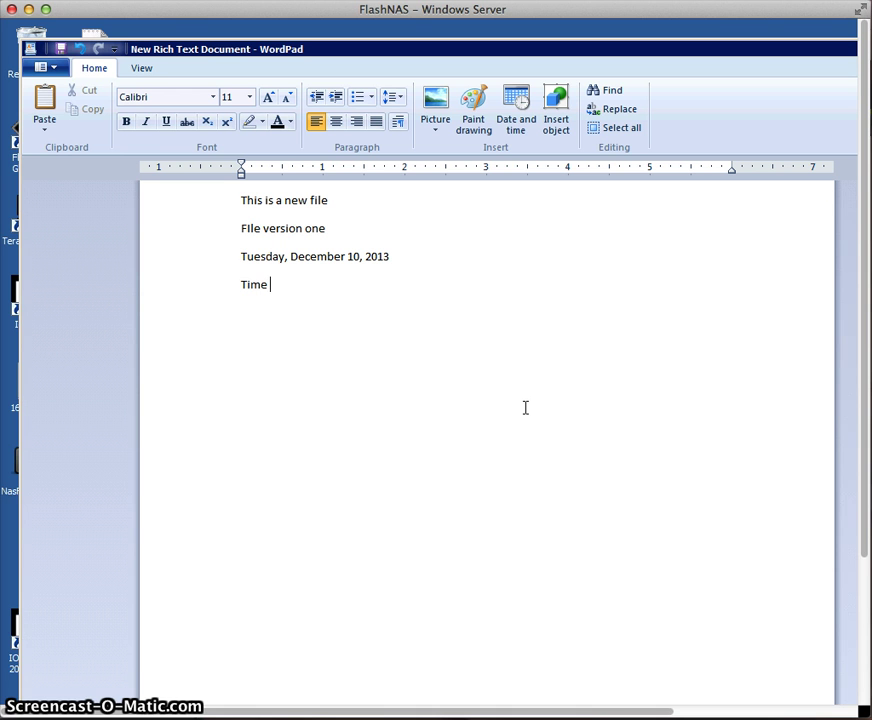
- Add 'Time Stamp: 3:29:48 PM' followed by the lines Line one through Line three
key("BackSpace")
key("BackSpace")
type(":")
left_click(516, 102)
left_click(352, 428)
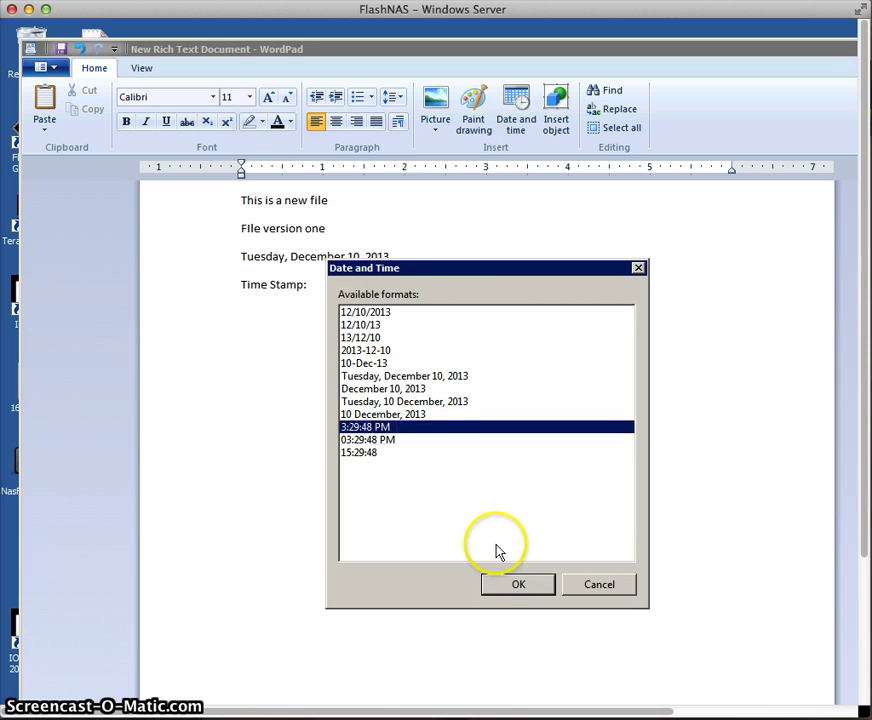
left_click(519, 586)
key("Return")
key("Return")
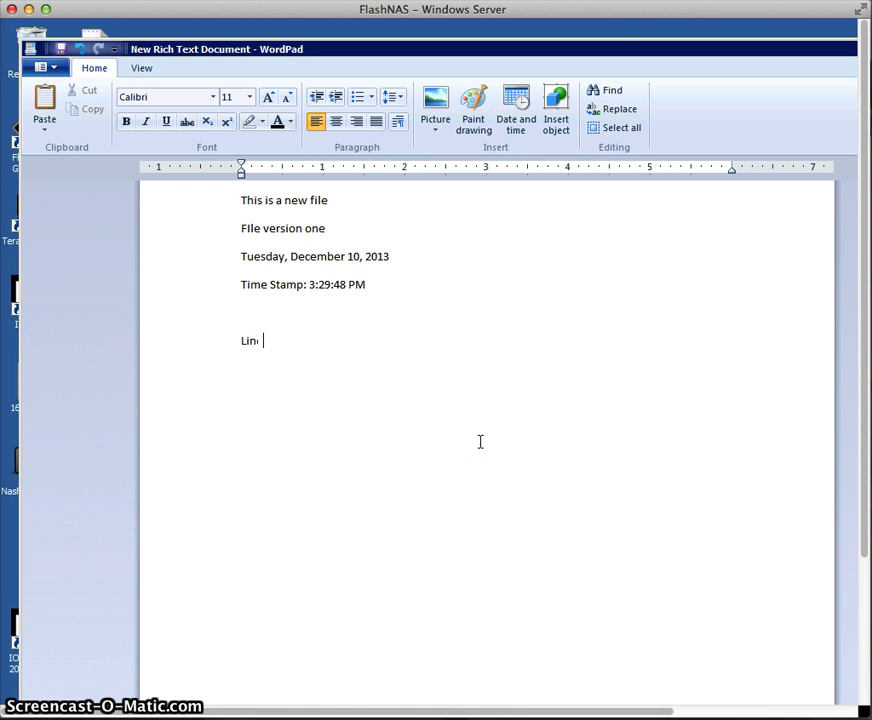
type("Line one")
key("Return")
type("Line three")
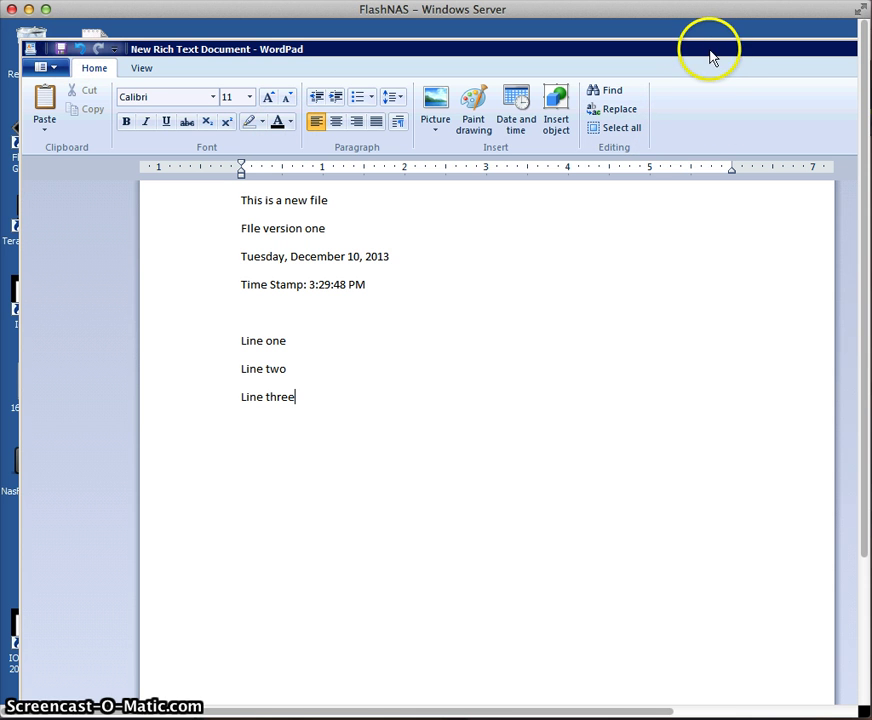
- Close the WordPad document, leaving it saved at 345 bytes, and centre the Explorer window
left_click_drag(662, 712, 689, 712)
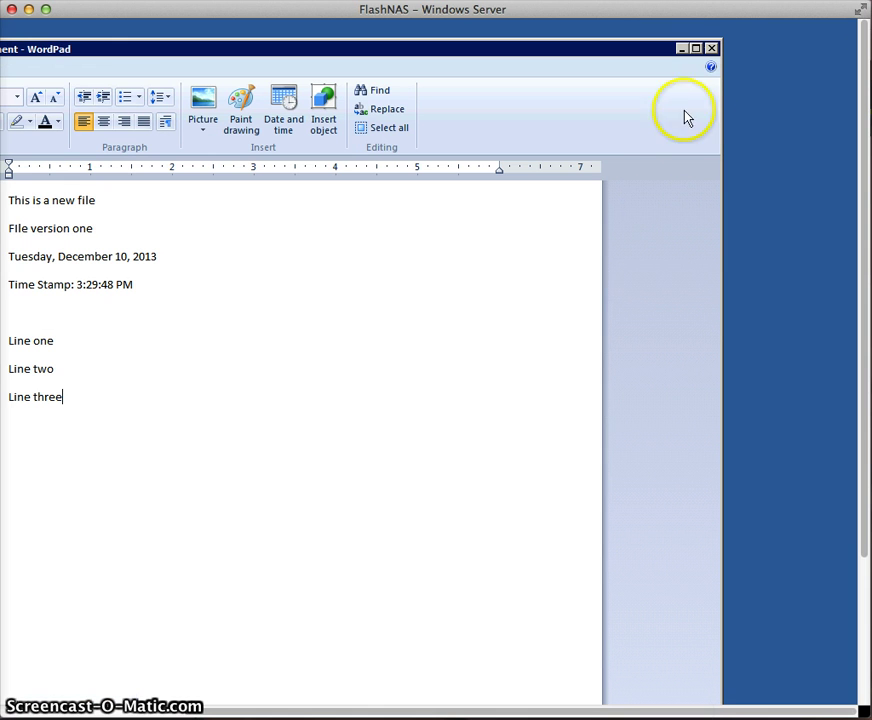
left_click(711, 49)
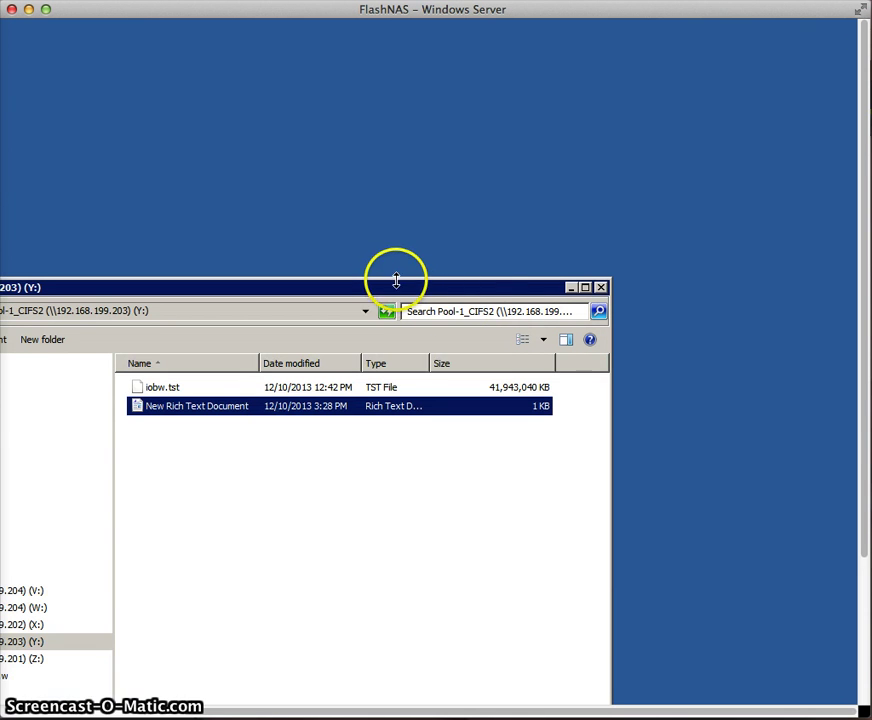
left_click_drag(397, 289, 592, 100)
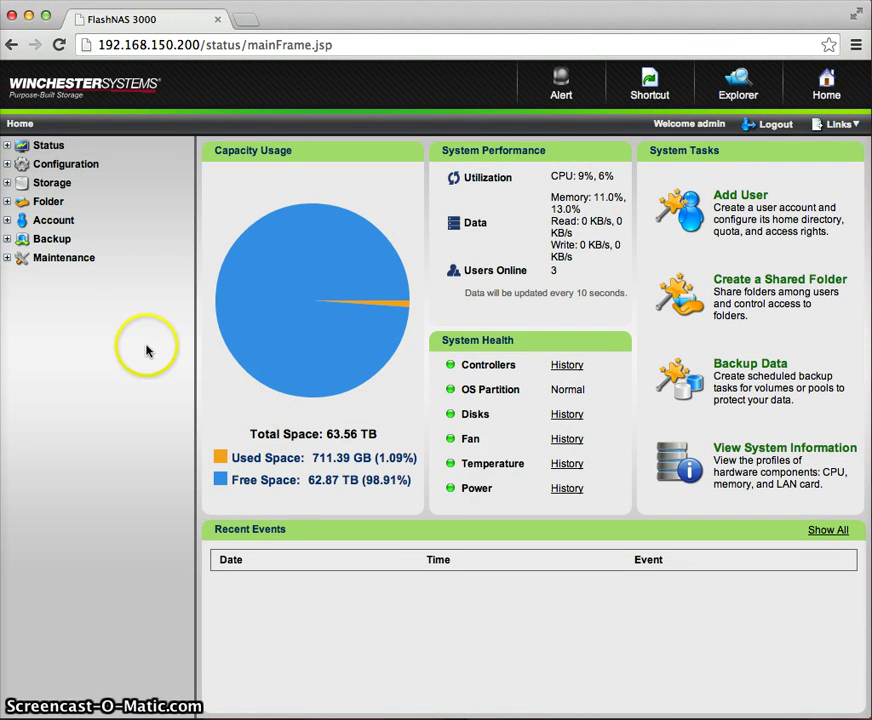
- Under Backup > Snapshot, start a new snapshot using a selected volume or folder
left_click(8, 243)
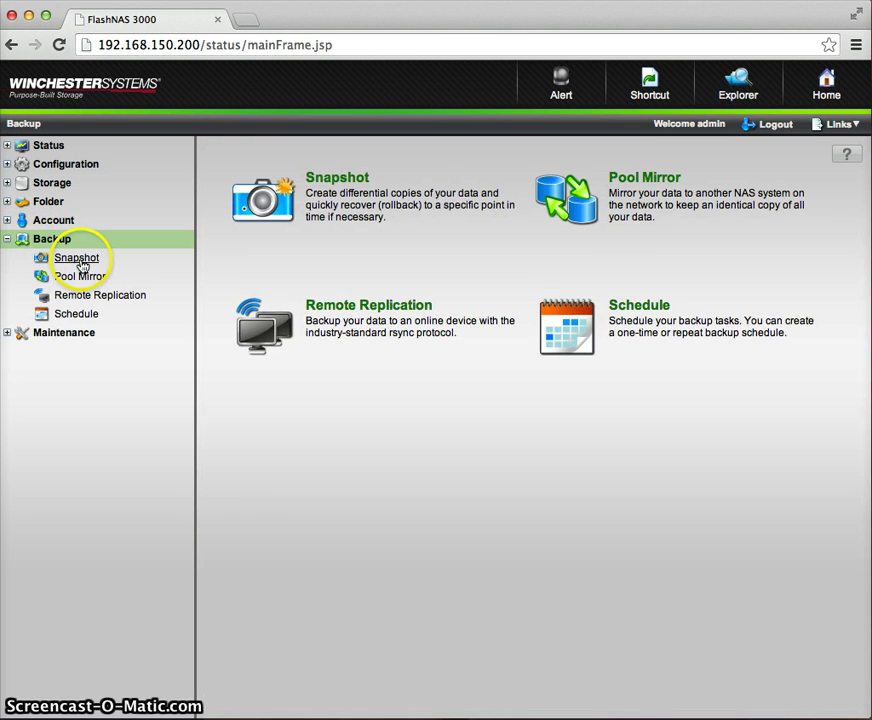
left_click(80, 262)
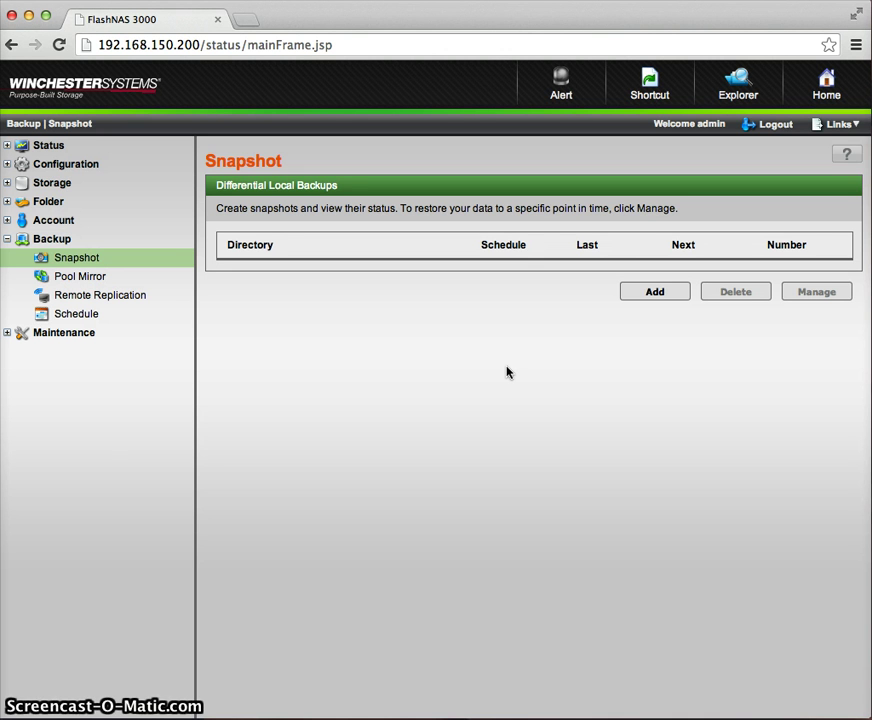
left_click(655, 292)
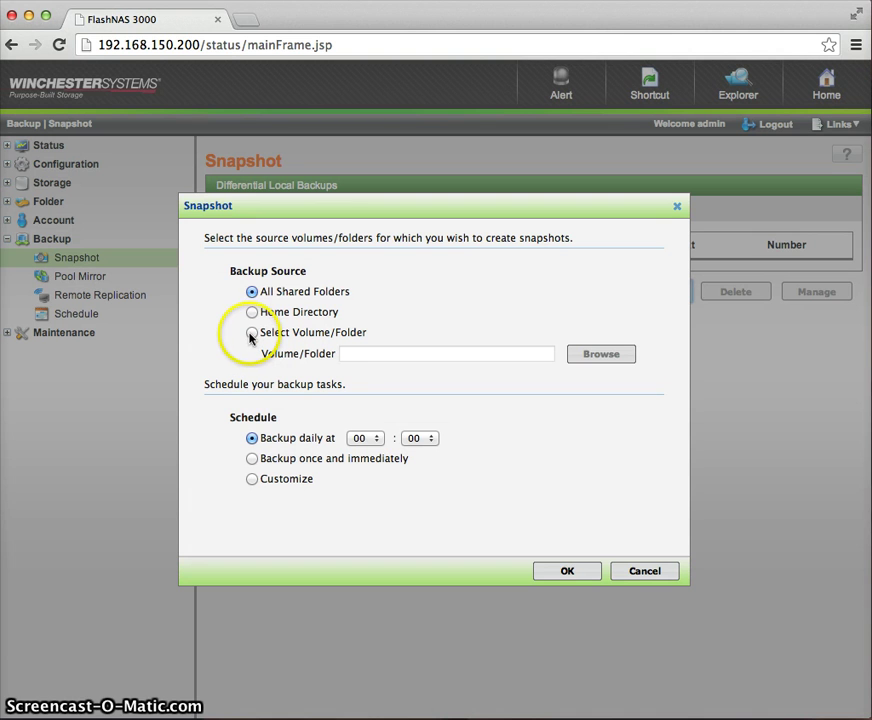
left_click(251, 334)
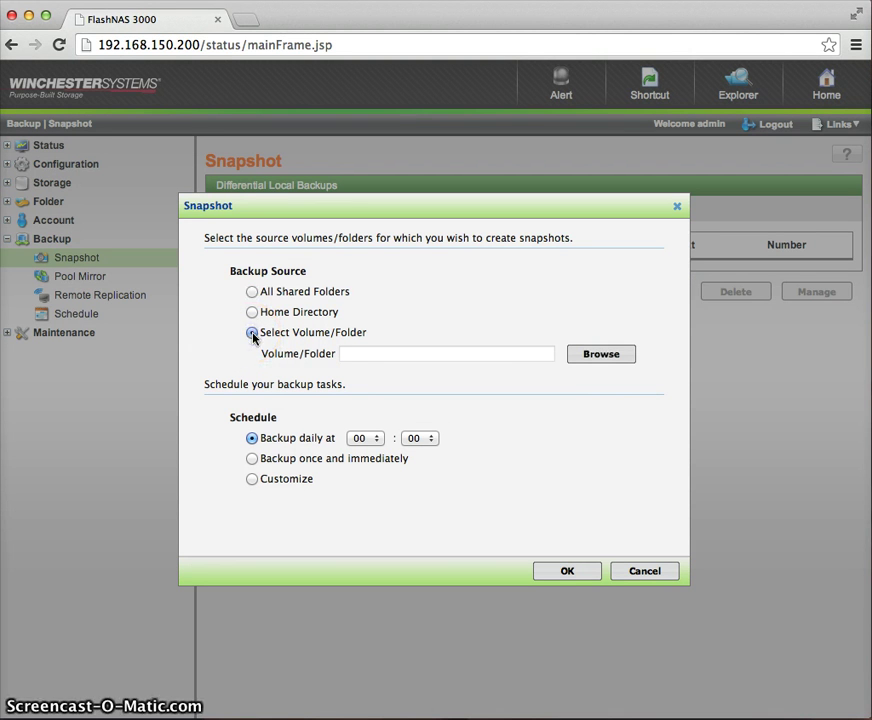
left_click(602, 357)
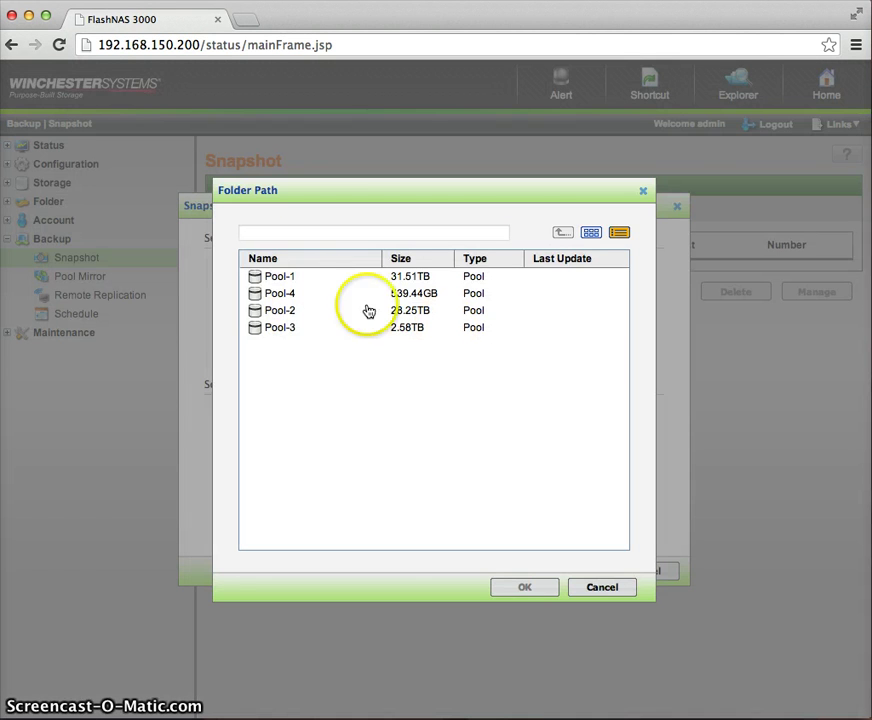
- Choose /Pool-1/CIFS2 as the source, set Backup once and immediately, and confirm
left_click(287, 280)
double_click(287, 284)
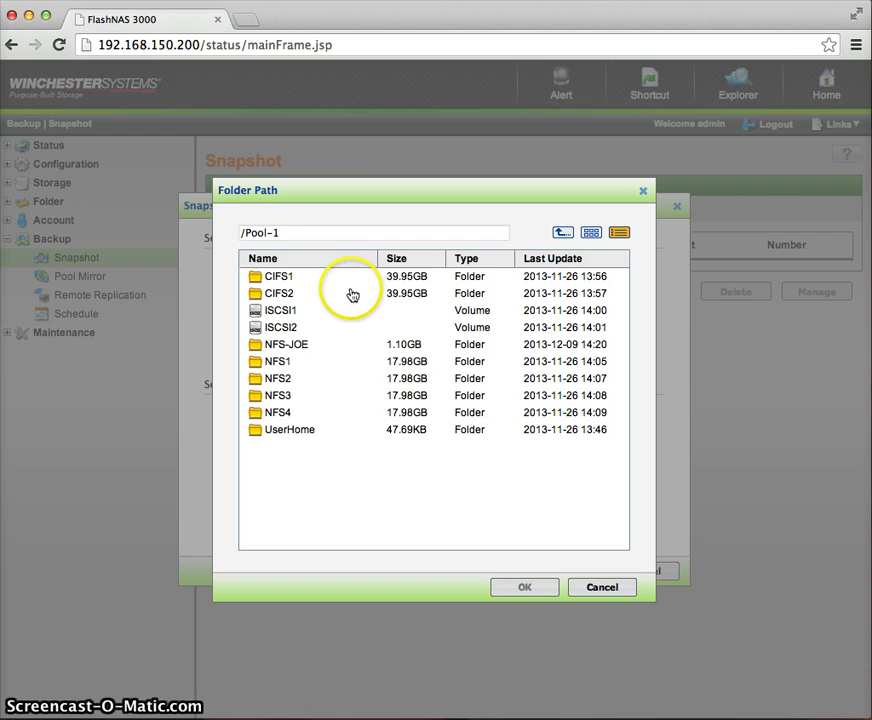
left_click(279, 294)
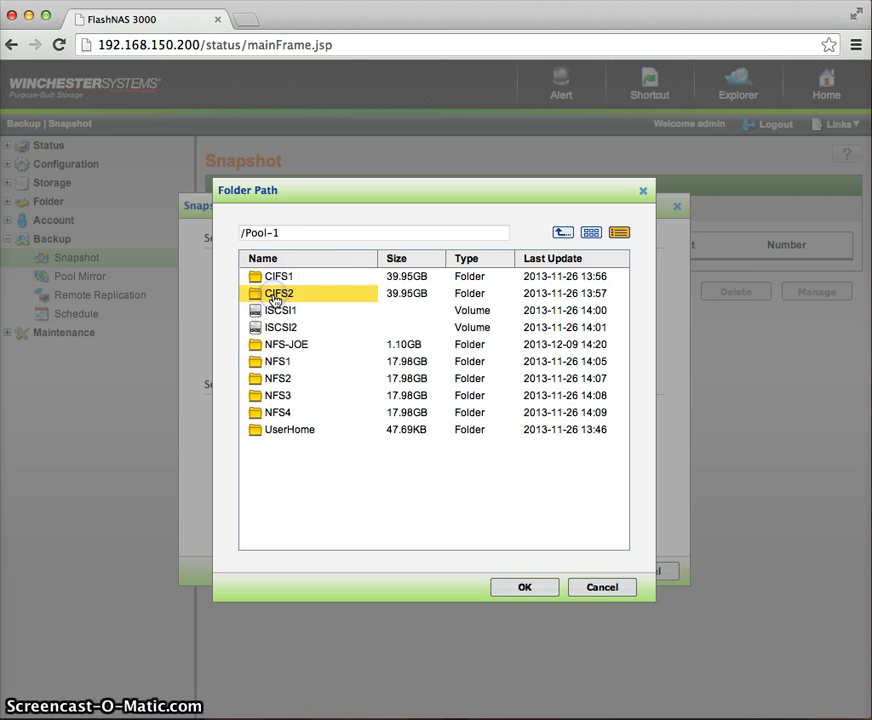
left_click(537, 591)
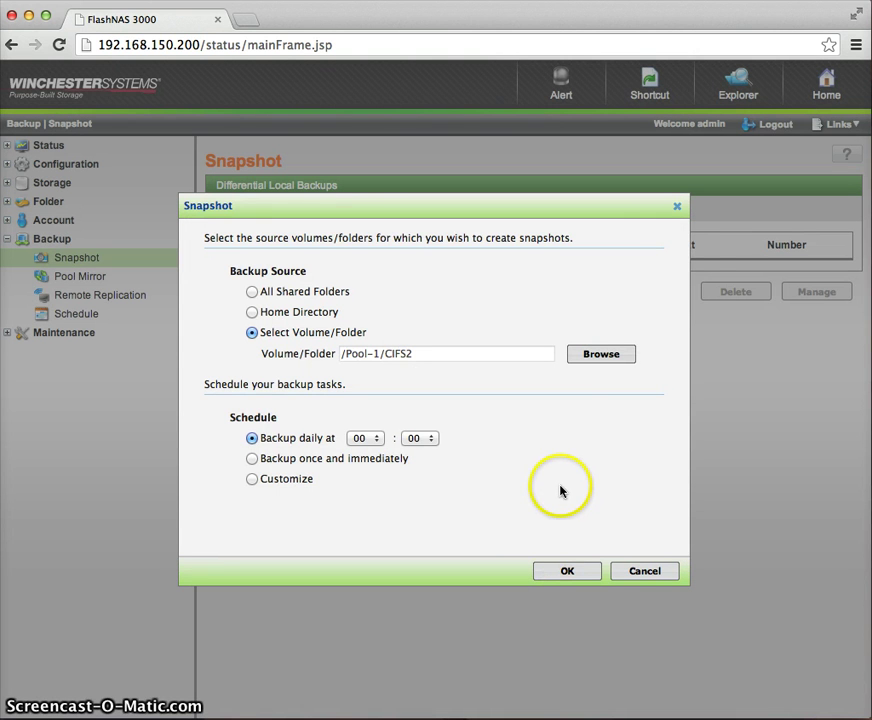
left_click(257, 460)
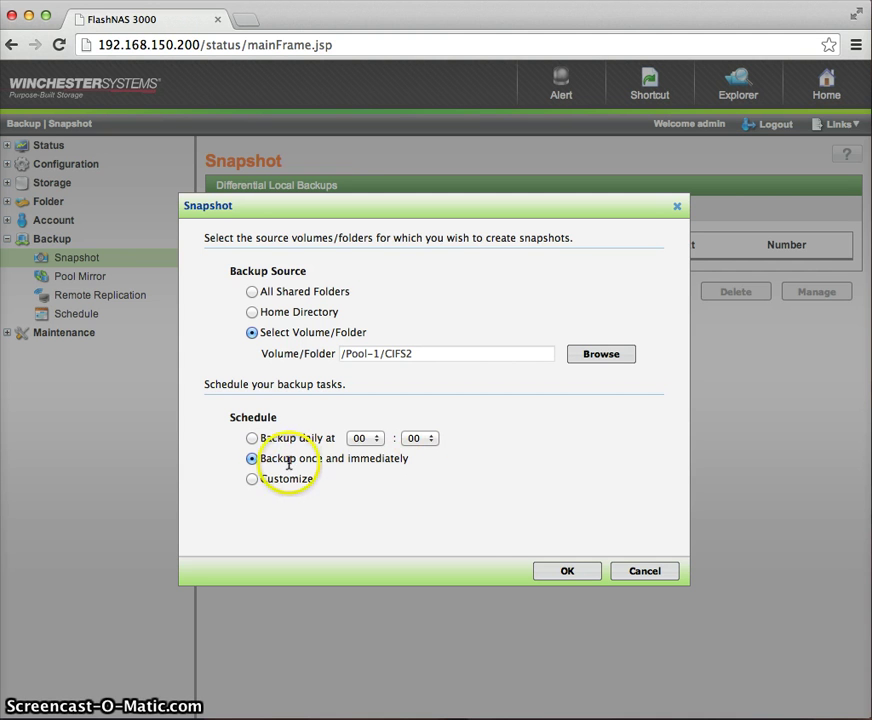
left_click(577, 574)
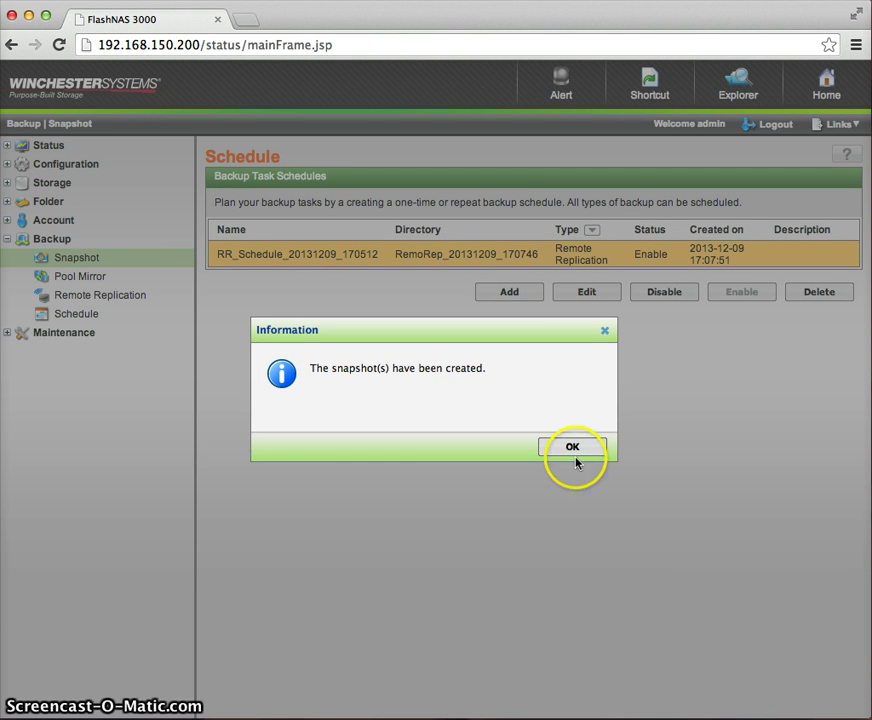
- Dismiss the snapshot-created notice and reopen the Snapshot list showing Pool-1/CIFS2 with 1 snapshot
left_click(570, 452)
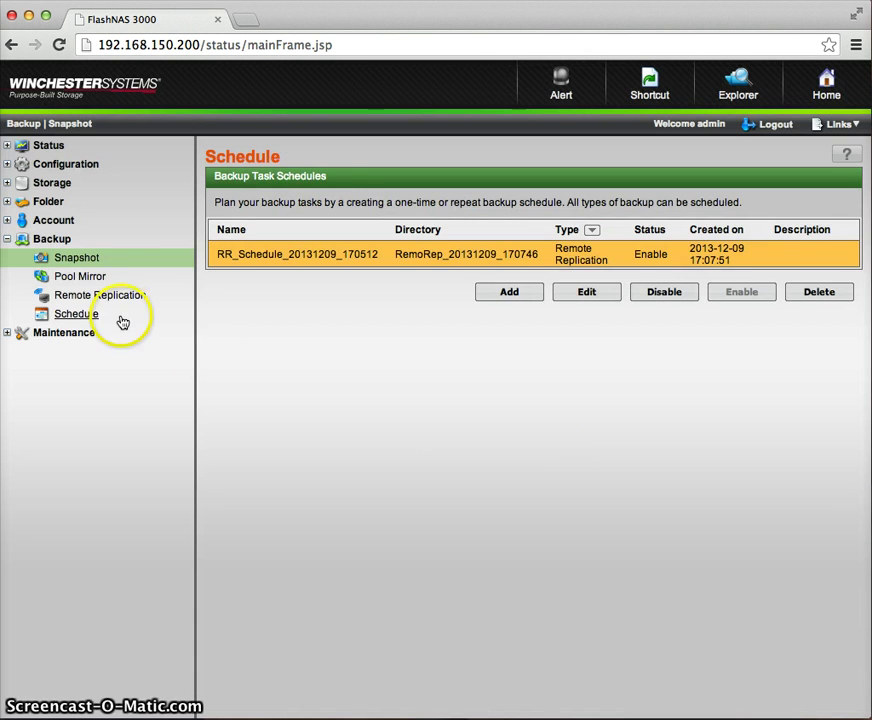
left_click(88, 260)
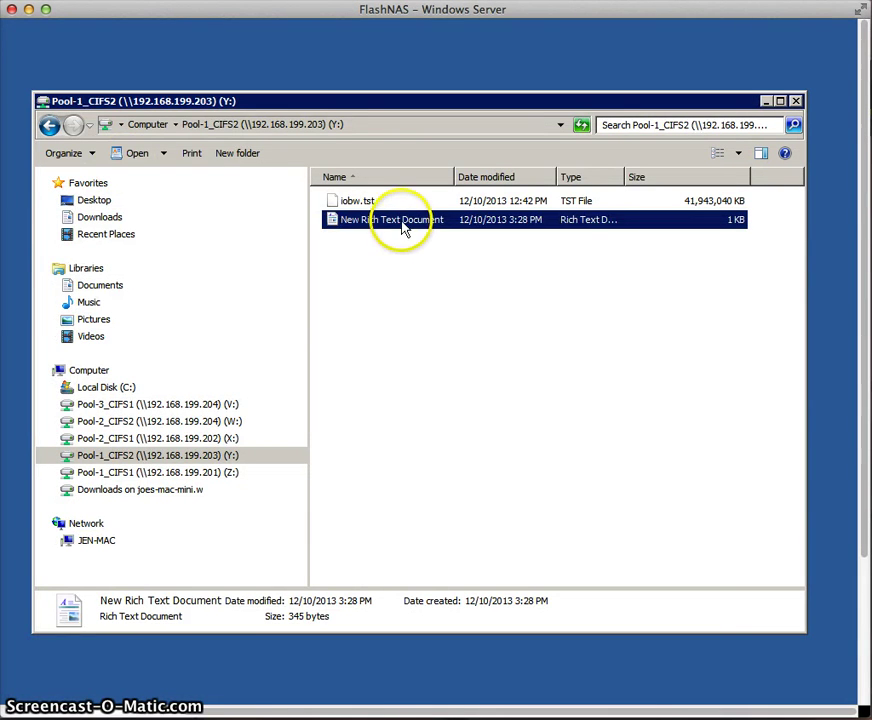
- In the document, change 'one' to 'two' in the version line and delete the Time Stamp line
left_click_drag(403, 229, 408, 226)
left_click_drag(459, 59, 567, 54)
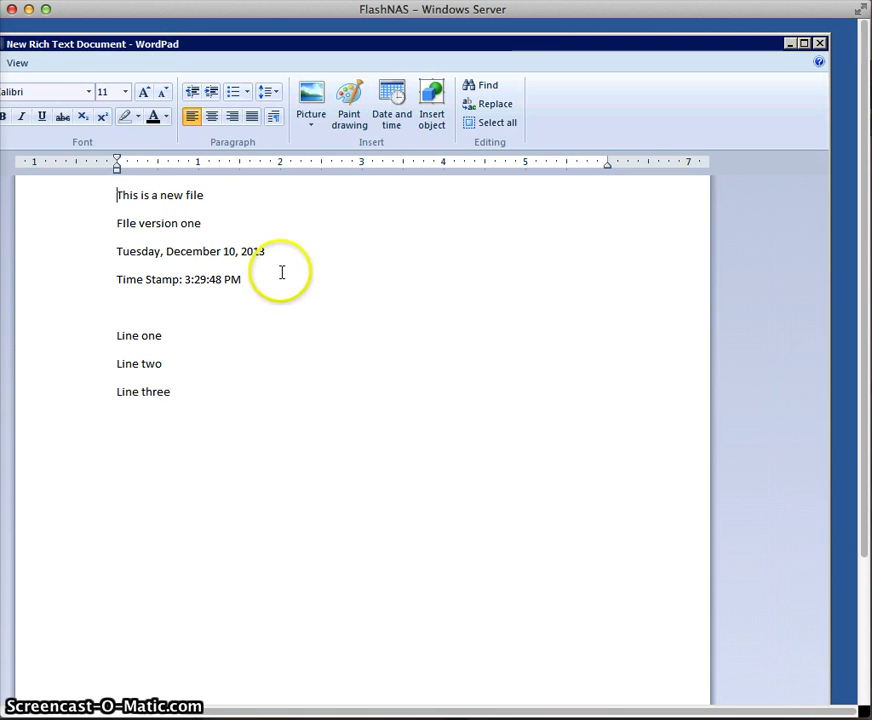
double_click(190, 223)
type("tw")
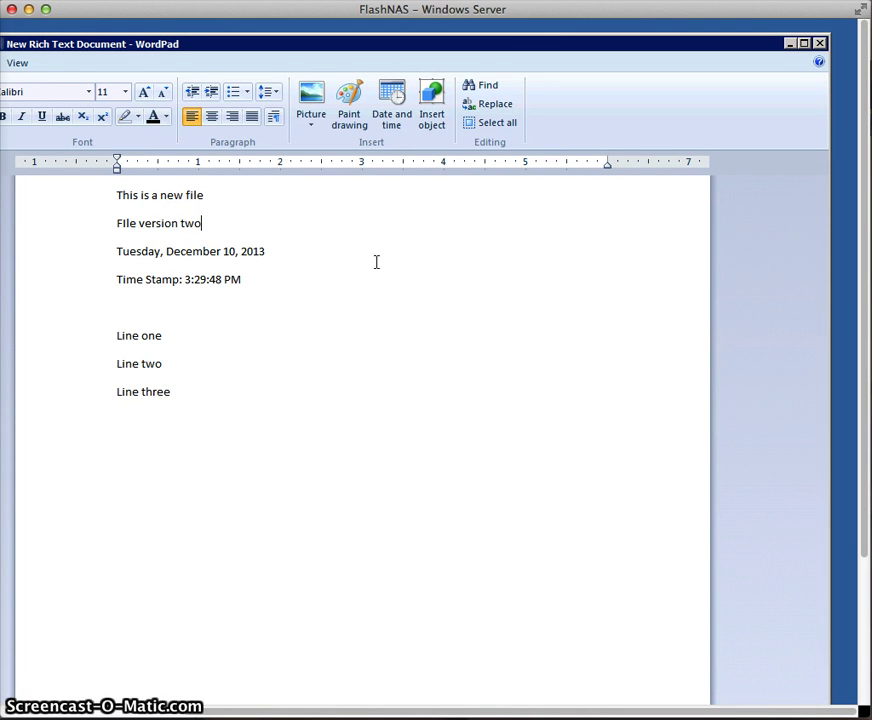
double_click(133, 283)
triple_click(133, 284)
key("Delete")
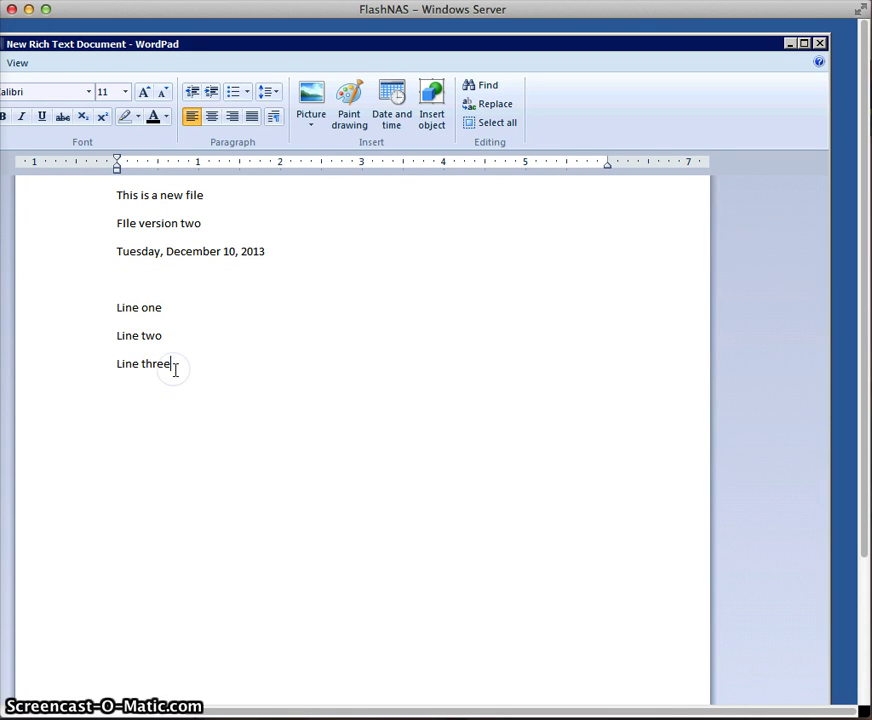
- Add Line Four and Line 5, then save the document at 356 bytes and close WordPad
type("Line Four")
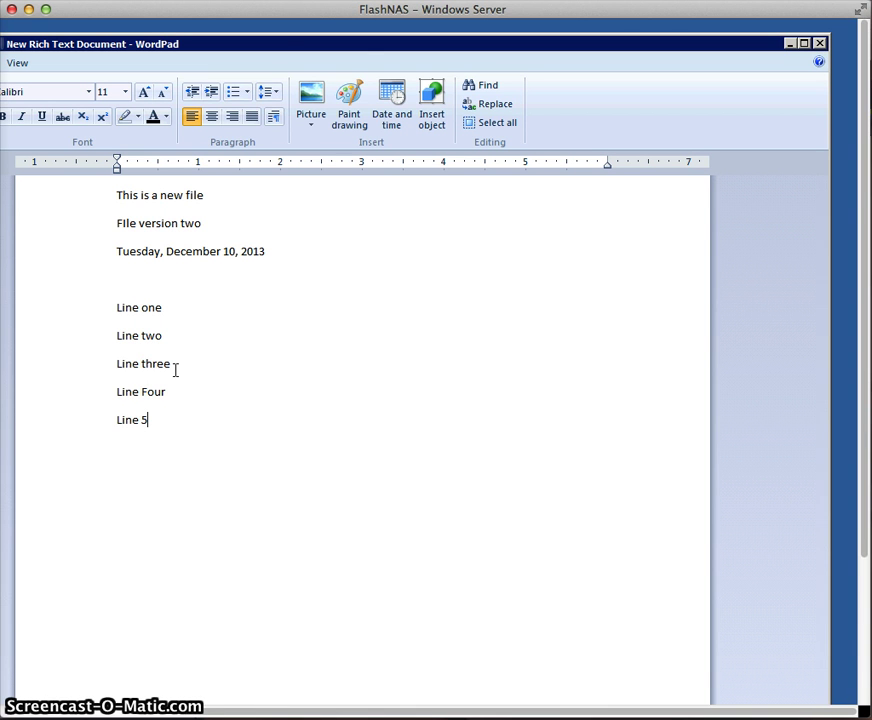
left_click_drag(412, 48, 507, 55)
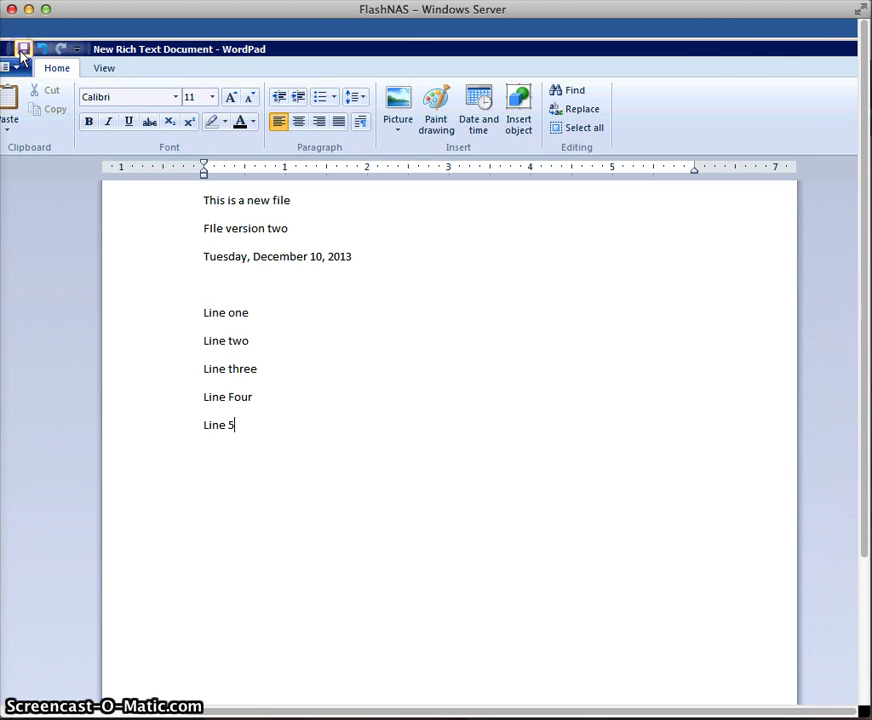
mouse_move(681, 53)
left_mouse_down()
mouse_move(751, 65)
mouse_move(690, 60)
left_mouse_up()
left_click(797, 46)
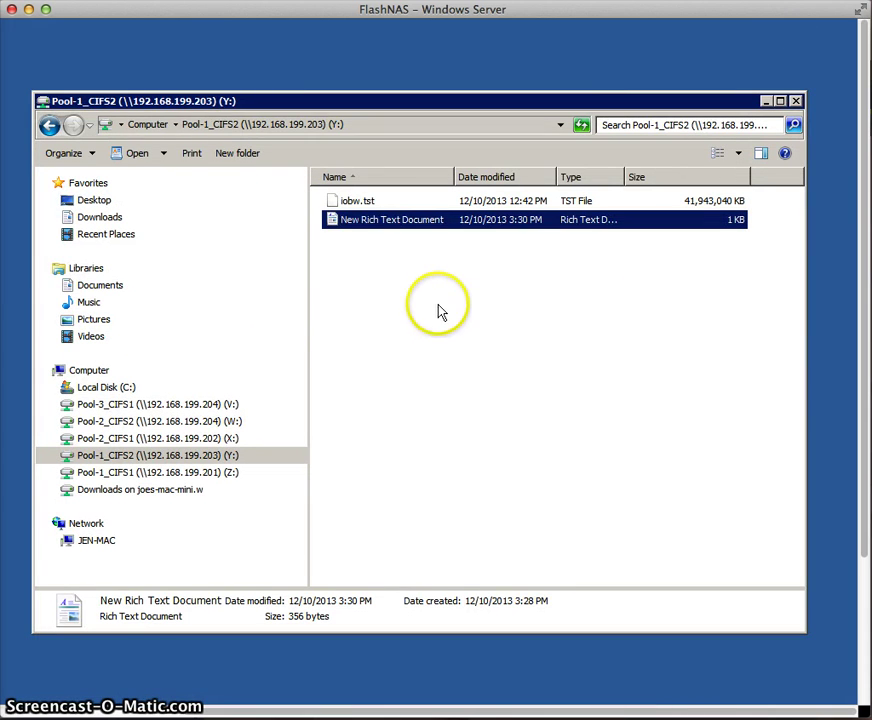
- Show previous versions of New Rich Text Document, revealing the 12/10/2013 3:28 PM copy
right_click(412, 227)
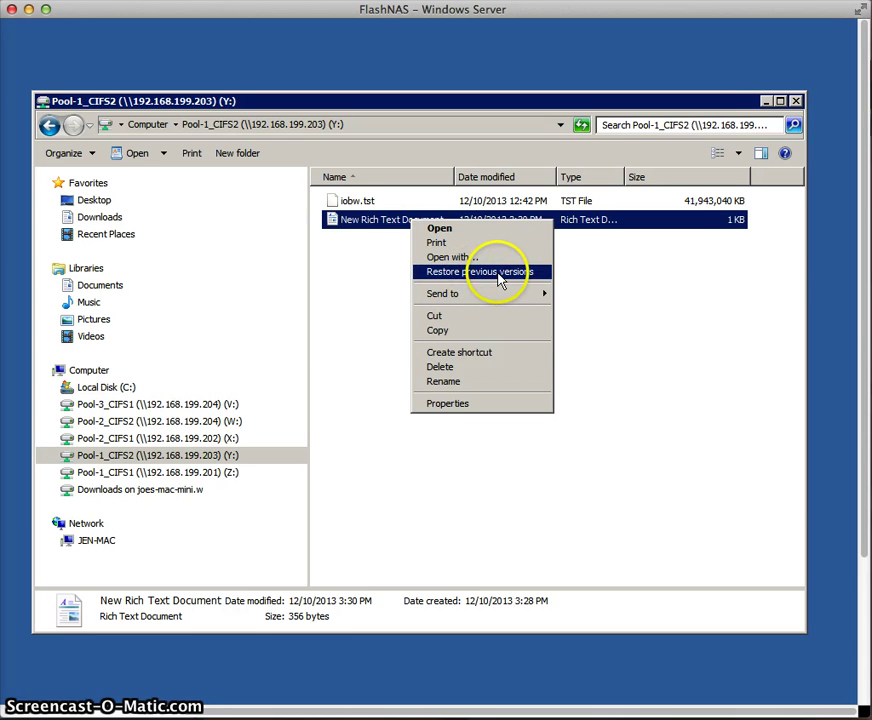
left_click(475, 273)
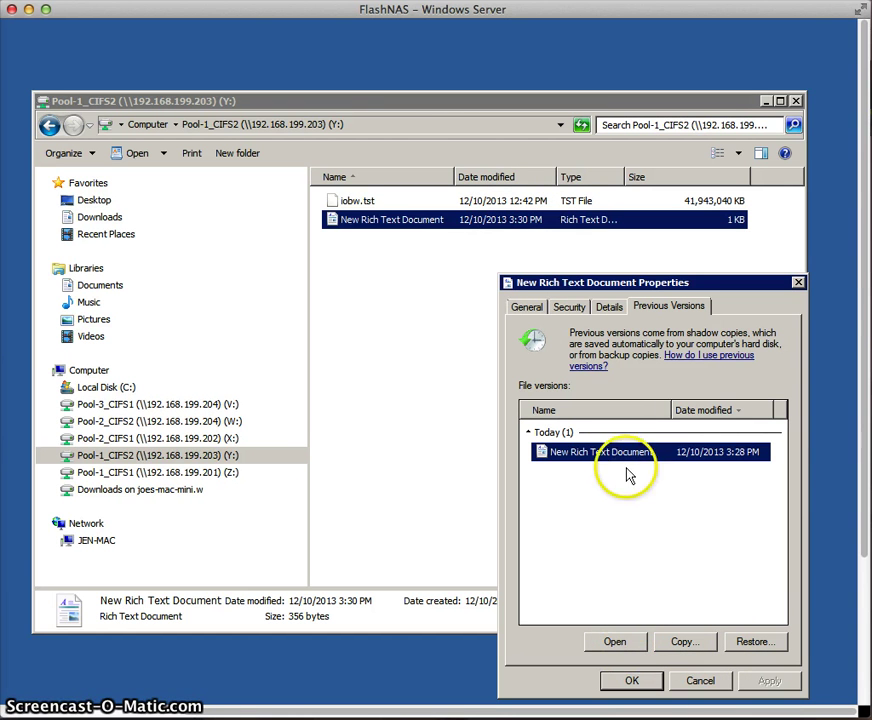
left_click(626, 643)
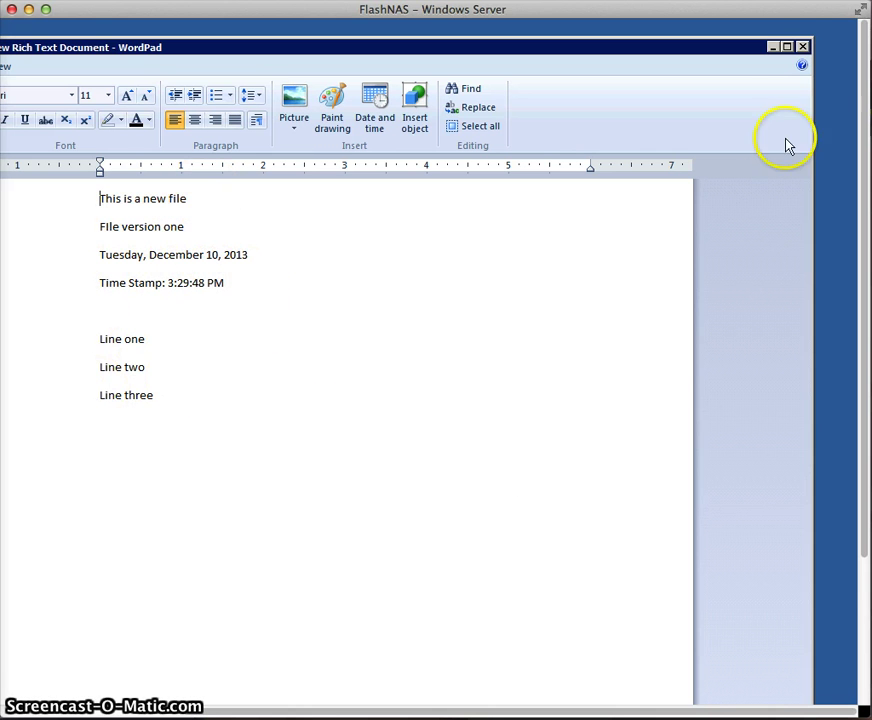
left_click(802, 46)
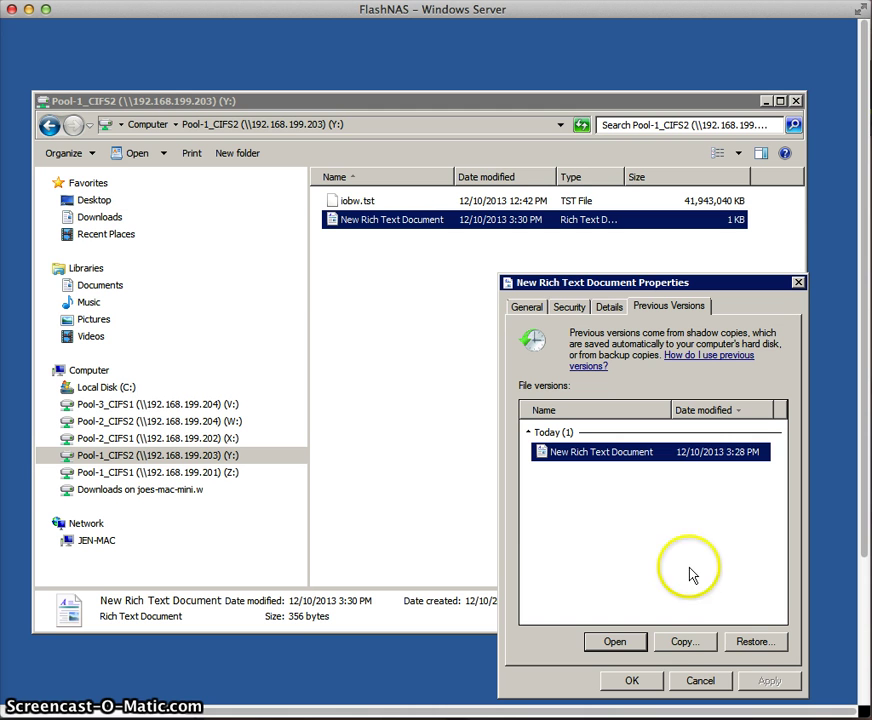
- Cancel the Properties dialog without restoring any version
left_click(700, 681)
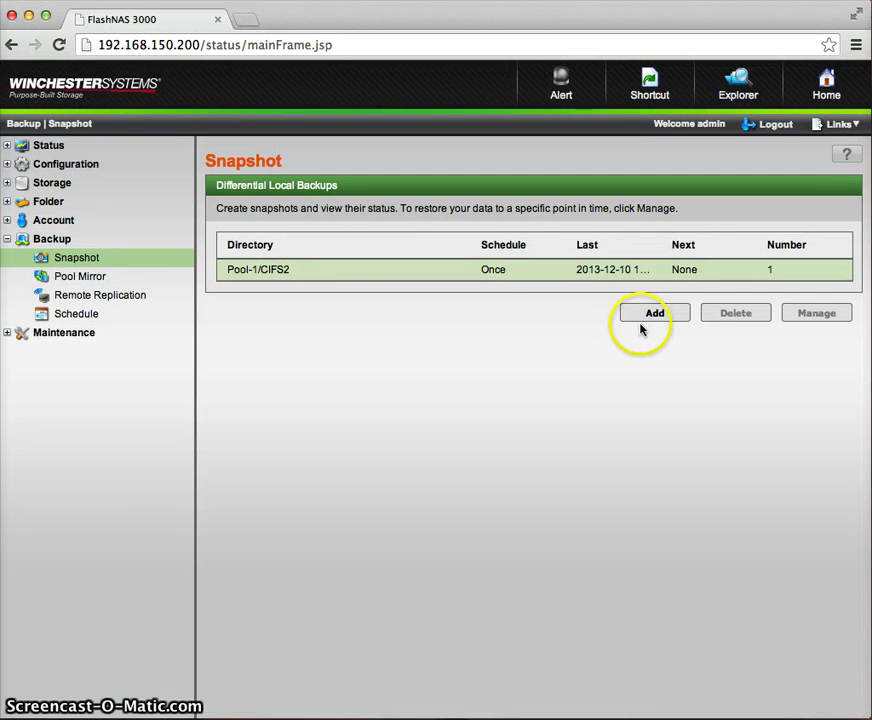
- Add a new snapshot with /Pool-1/CIFS2 chosen as the source folder
left_click(655, 315)
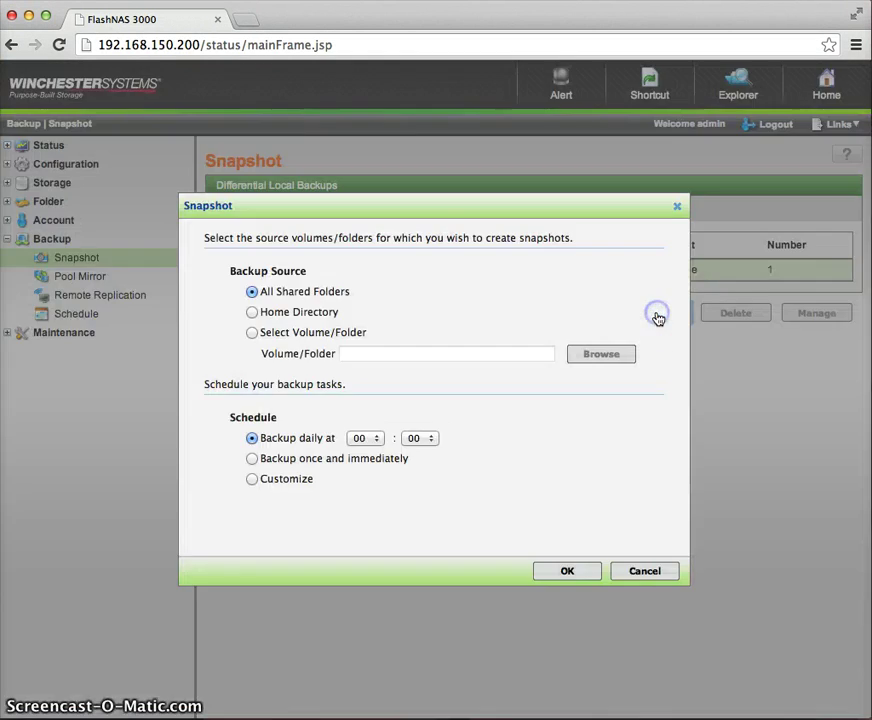
left_click(252, 332)
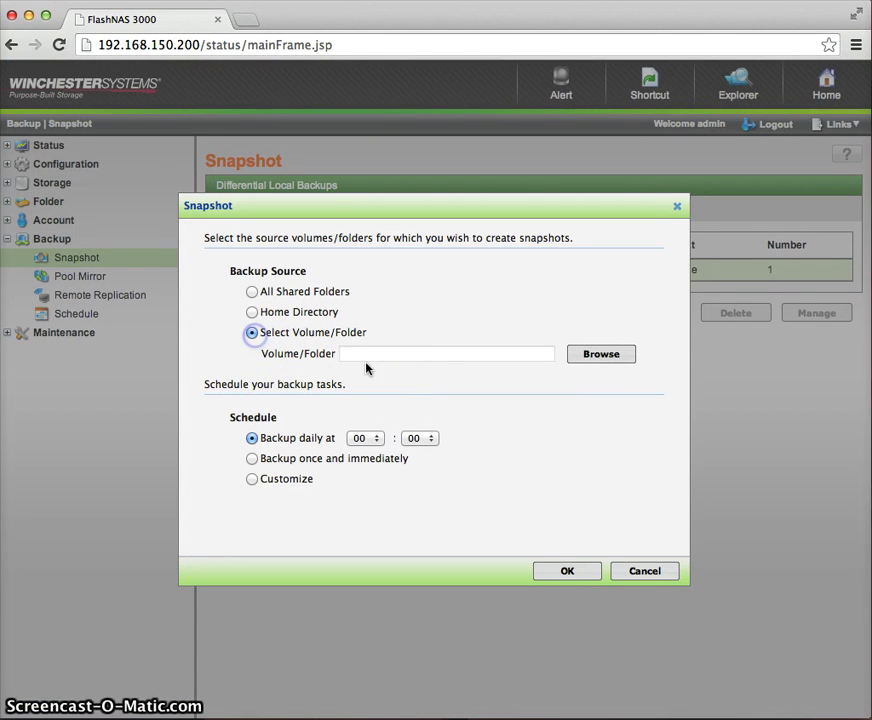
left_click(602, 354)
left_click(292, 278)
left_click(290, 294)
left_click(526, 586)
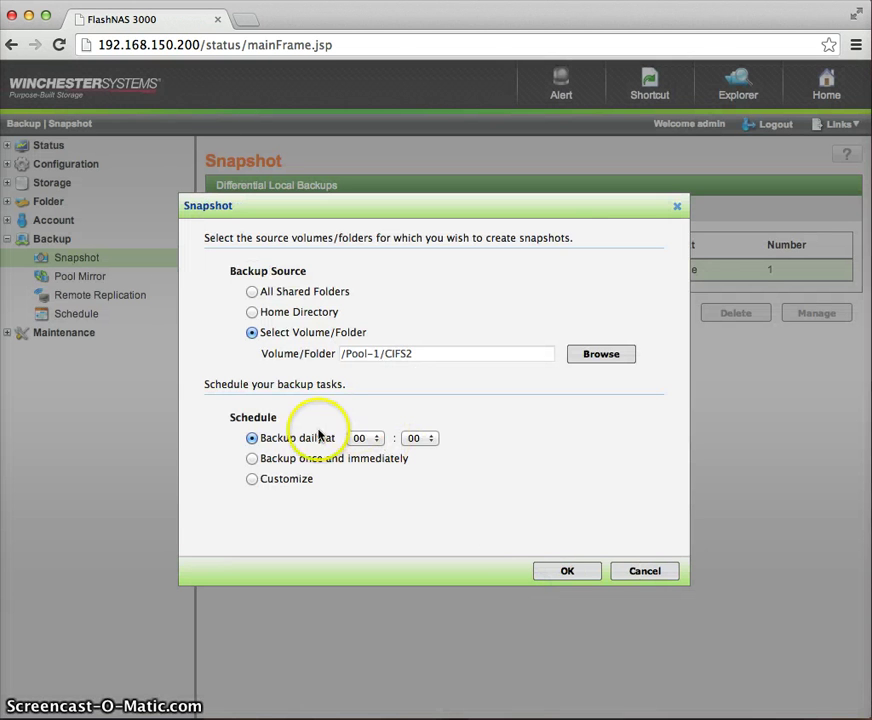
- Run it once immediately, dismiss the notice, and return to the Snapshot list showing 2 snapshots
left_click(252, 459)
left_click(567, 572)
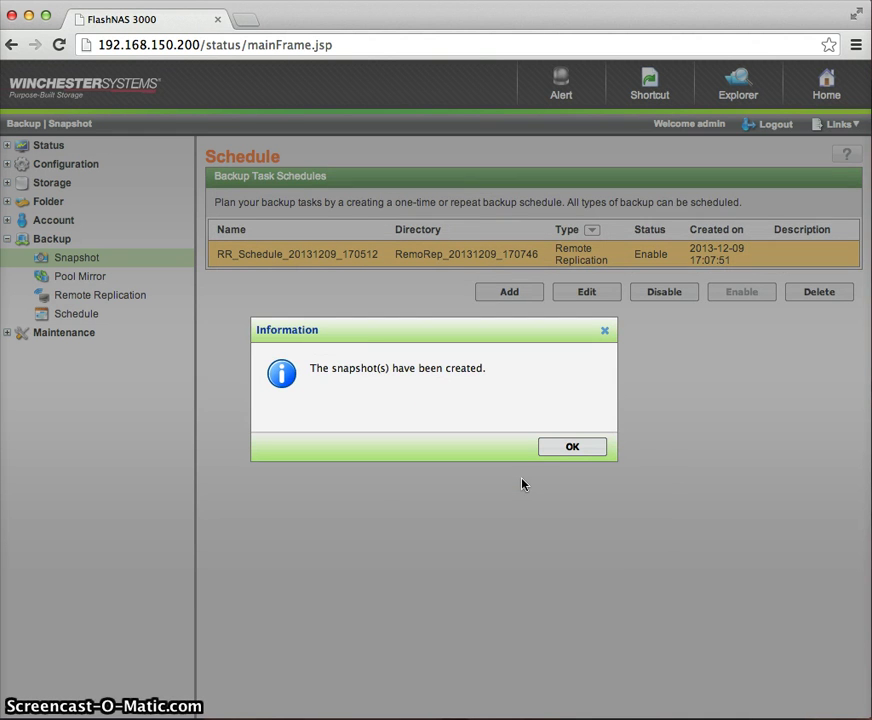
left_click(578, 451)
left_click(74, 259)
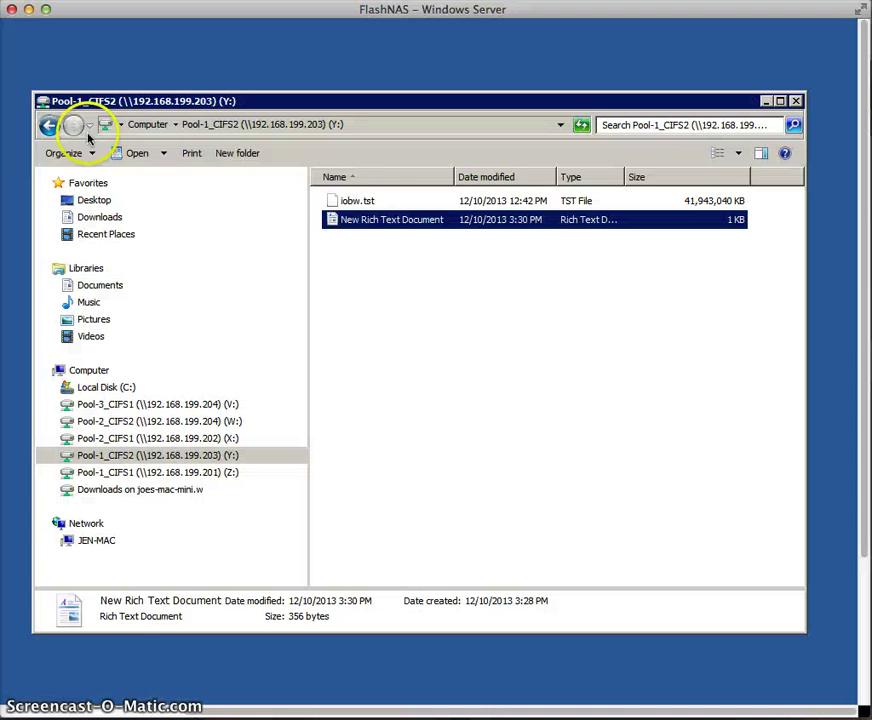
- Change the version line to 'FIle version 3.1', delete the date line, and add text after Line 5
double_click(383, 234)
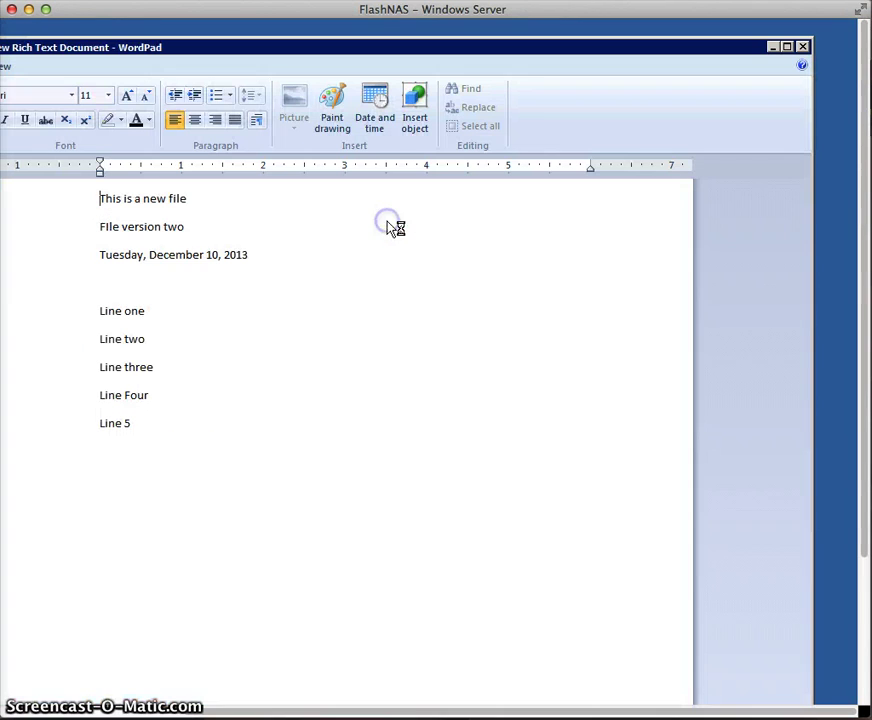
double_click(172, 227)
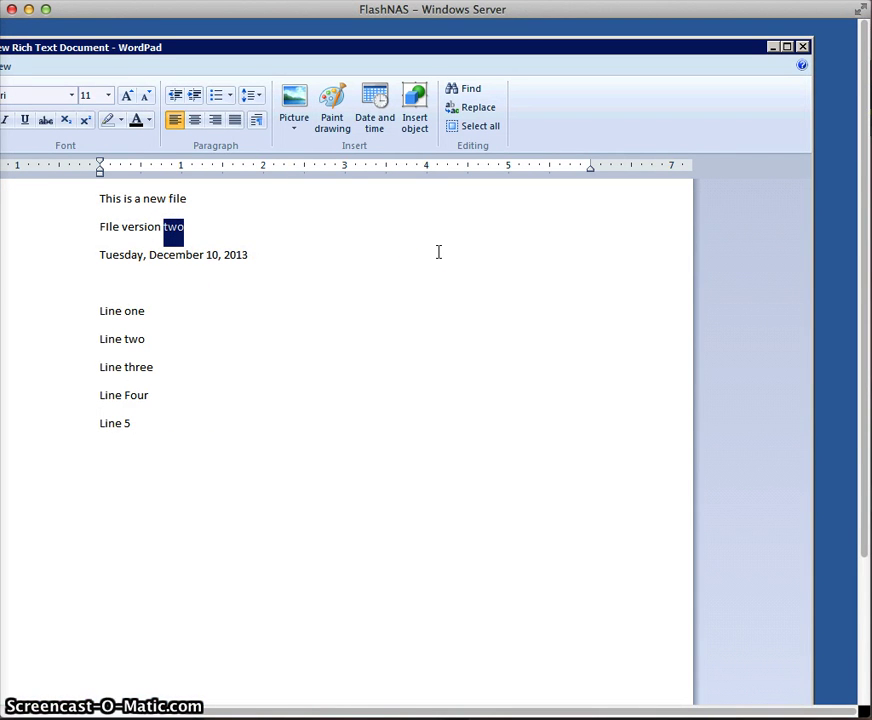
type("3.1")
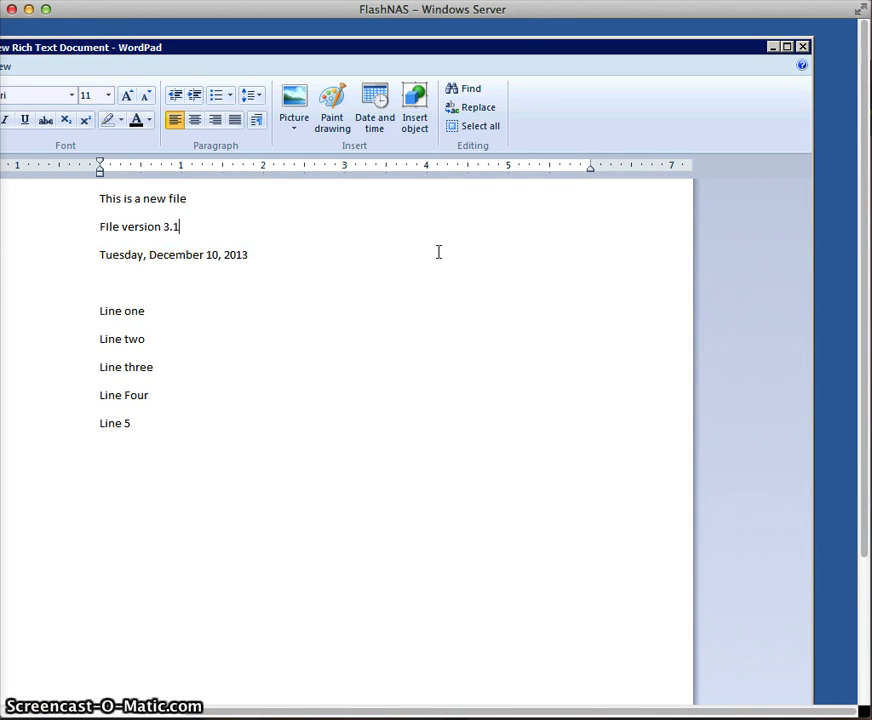
triple_click(227, 257)
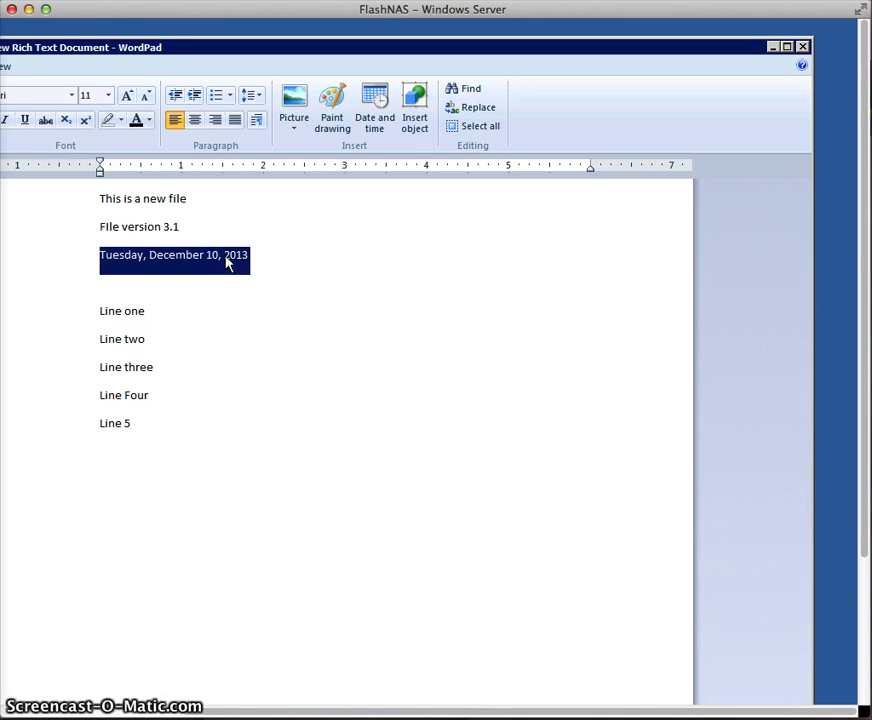
key("Delete")
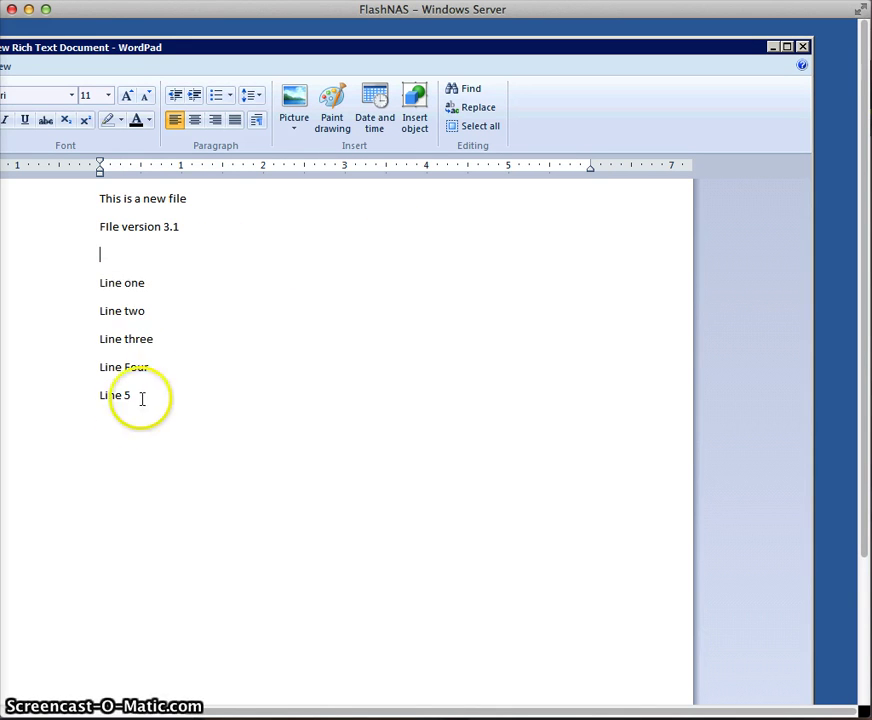
left_click(140, 397)
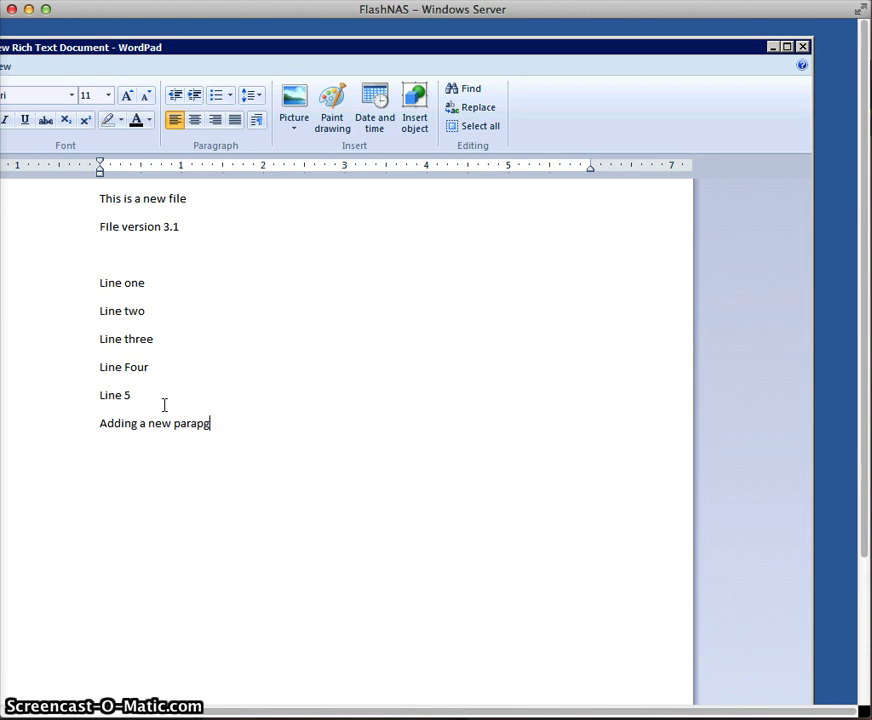
type("graph!")
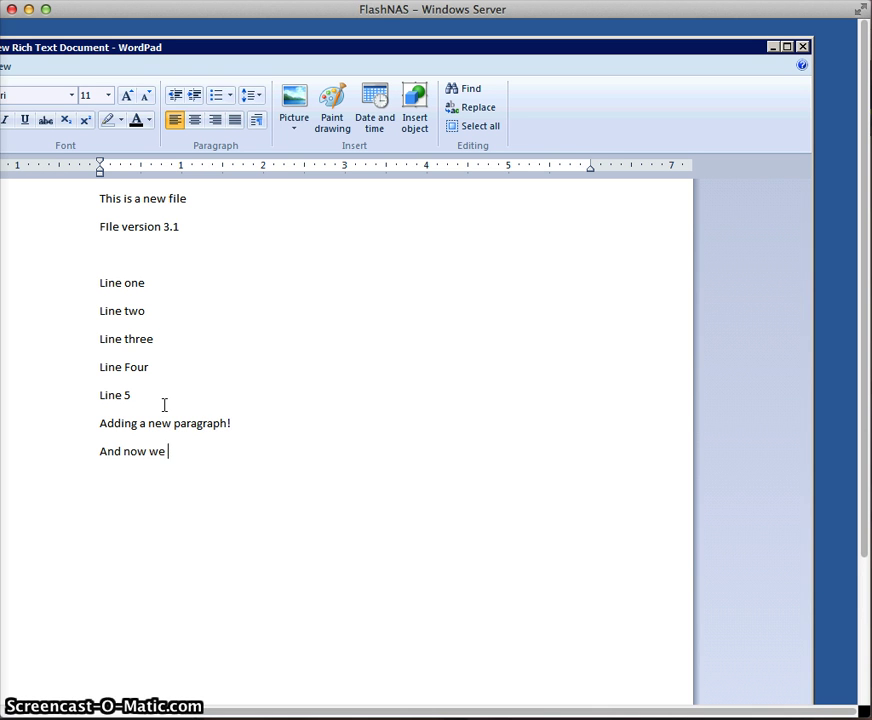
type("ave!")
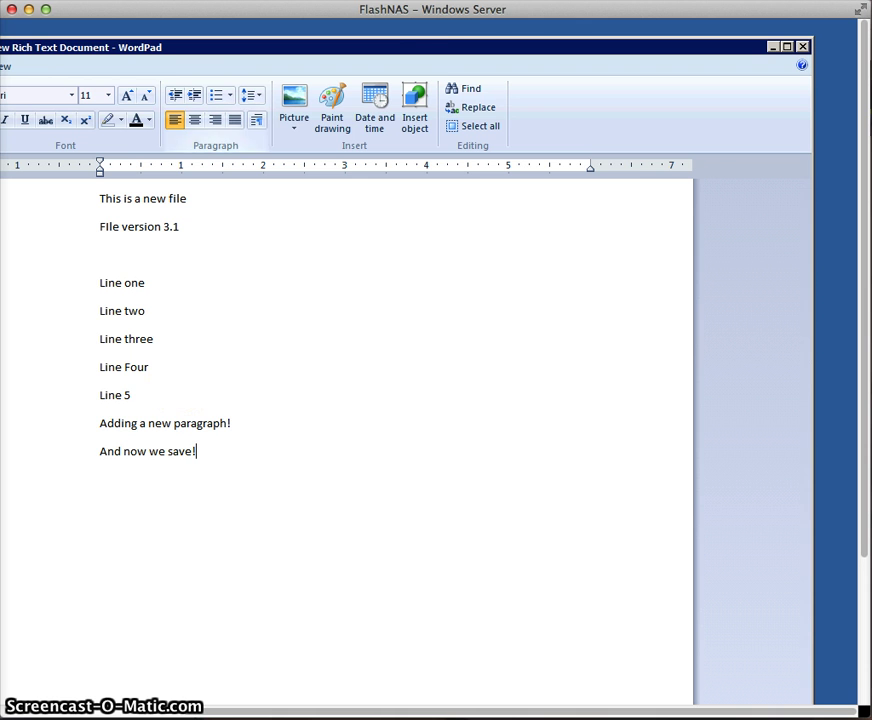
- Save the document at 339 bytes and close WordPad
double_click(467, 50)
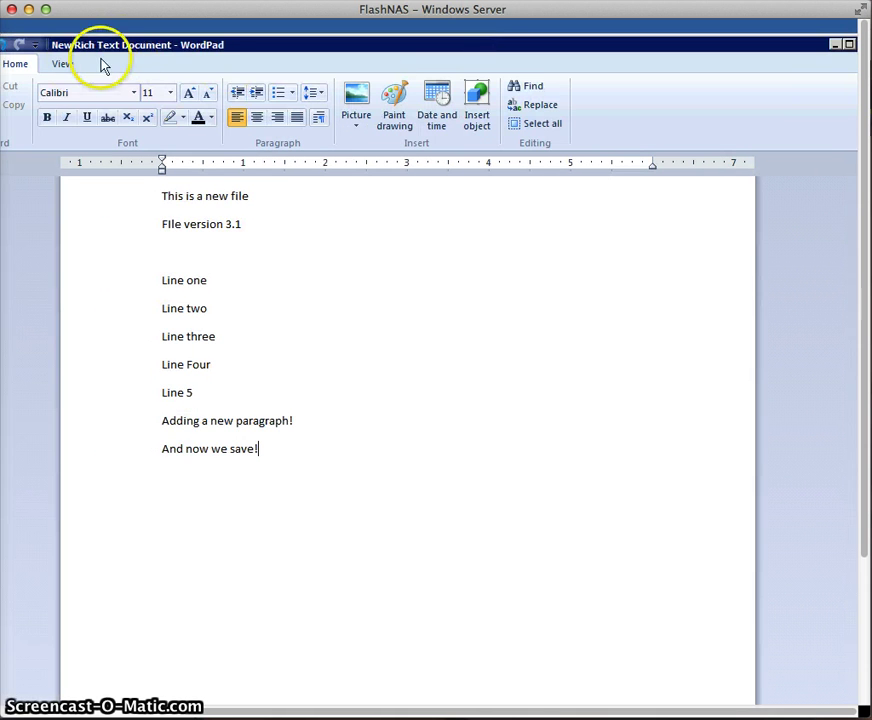
double_click(214, 46)
left_click(60, 43)
left_click_drag(557, 72, 695, 72)
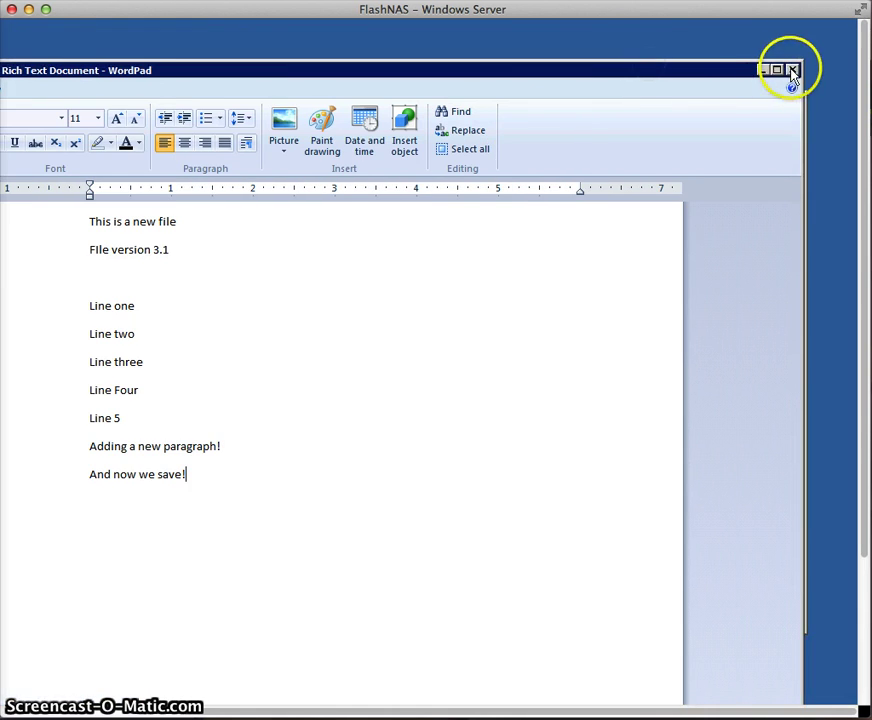
left_click(792, 70)
right_click(411, 220)
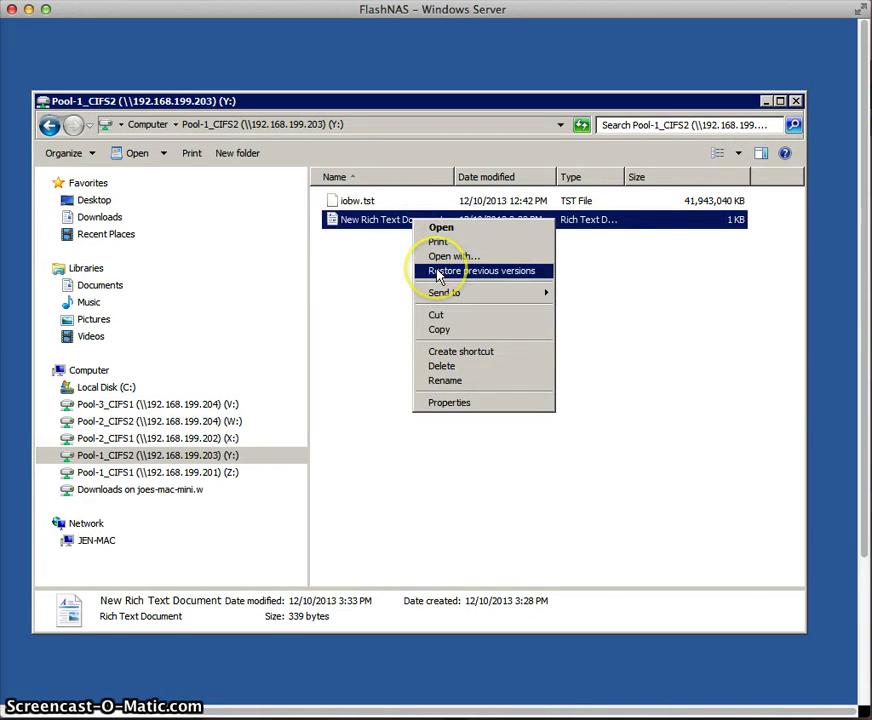
left_click(437, 272)
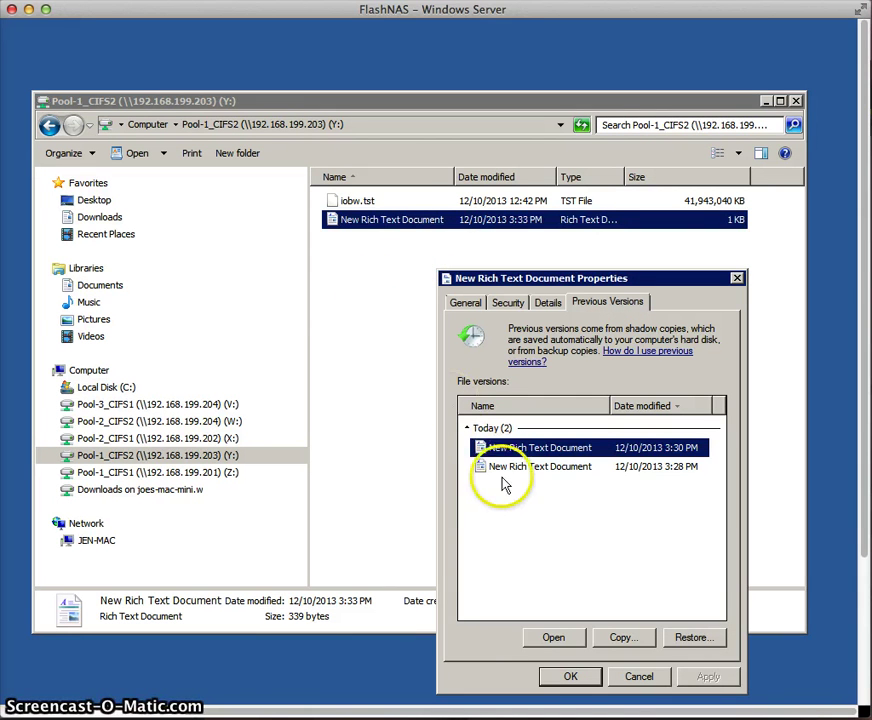
left_click(527, 474)
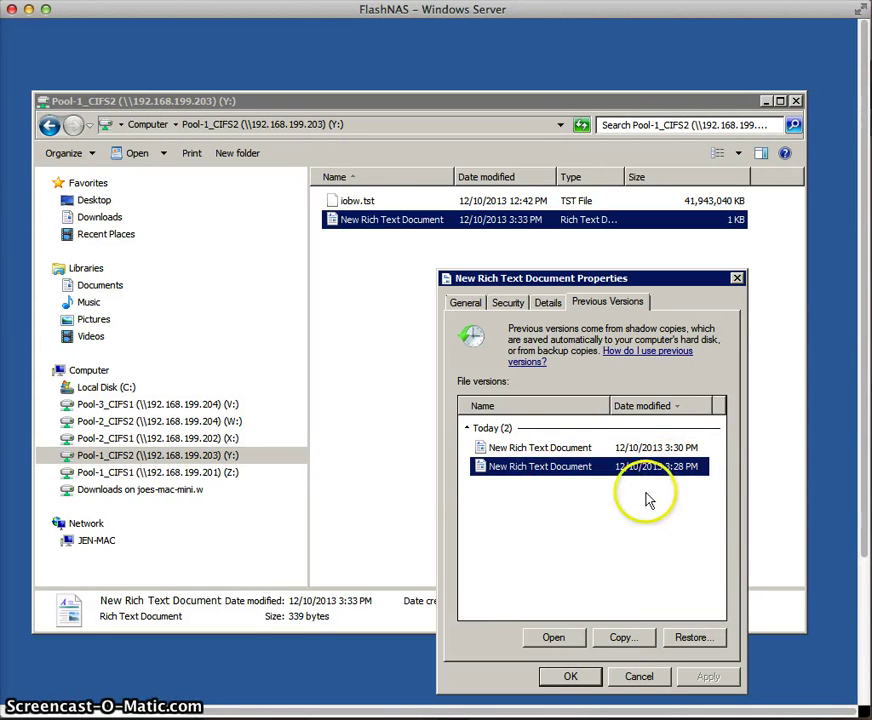
left_click(527, 449)
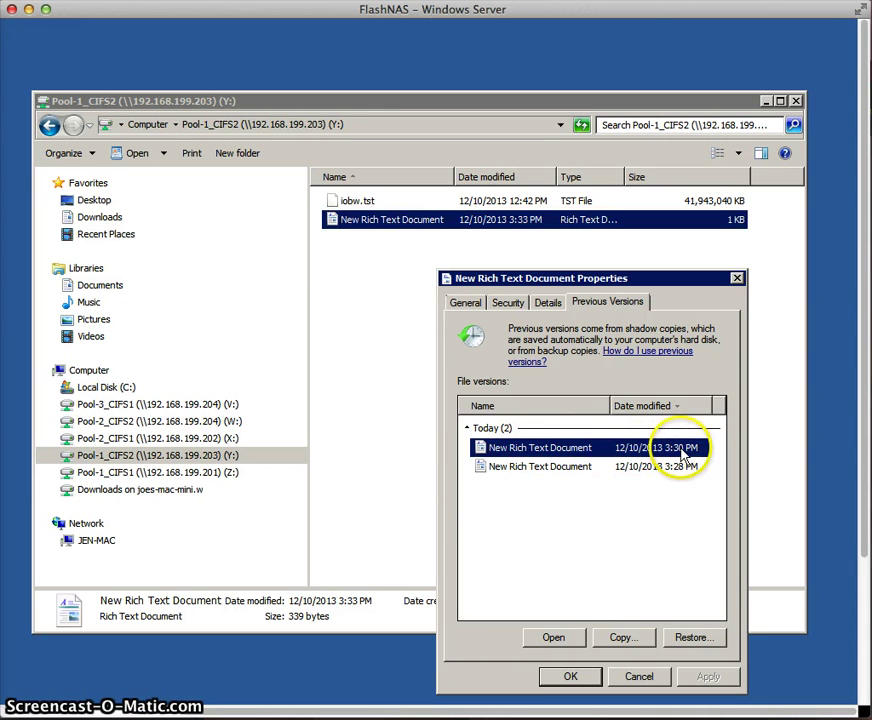
left_click(553, 637)
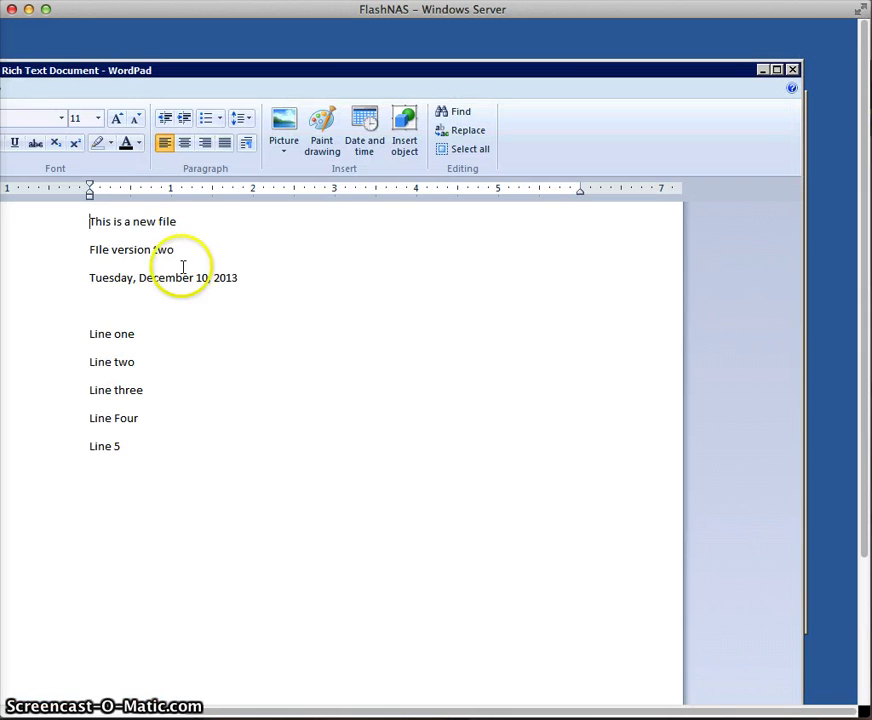
left_click(792, 70)
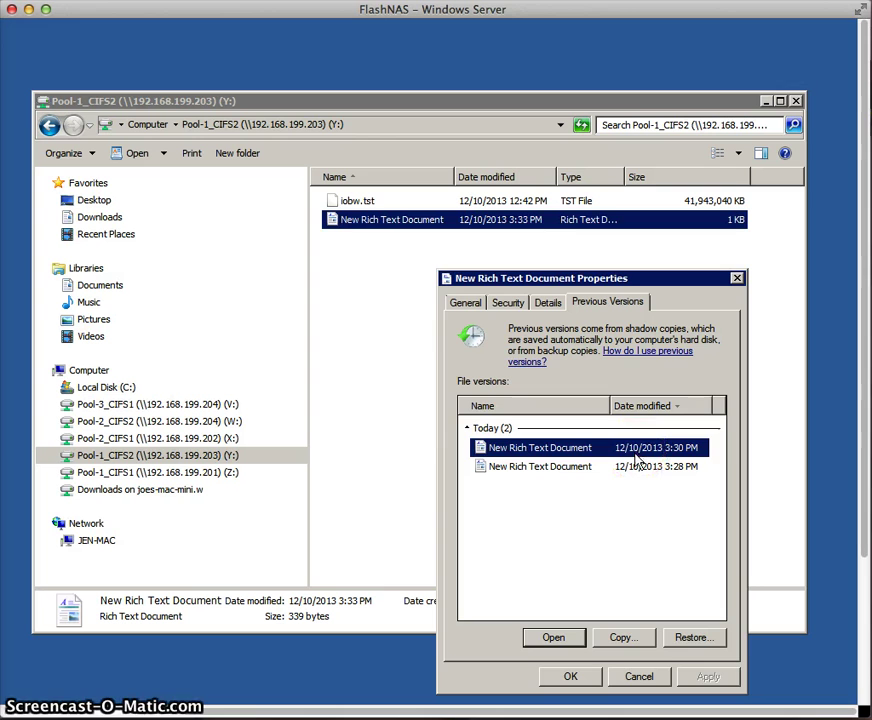
left_click(640, 677)
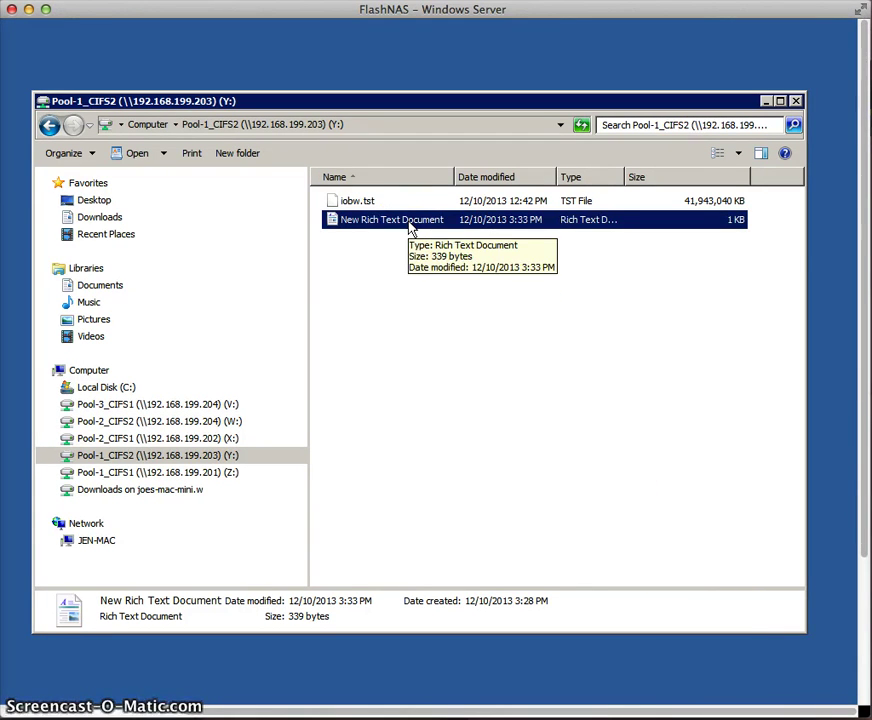
- Delete New Rich Text Document from the Pool-1_CIFS2 share, leaving only iobw.tst
left_click(412, 230)
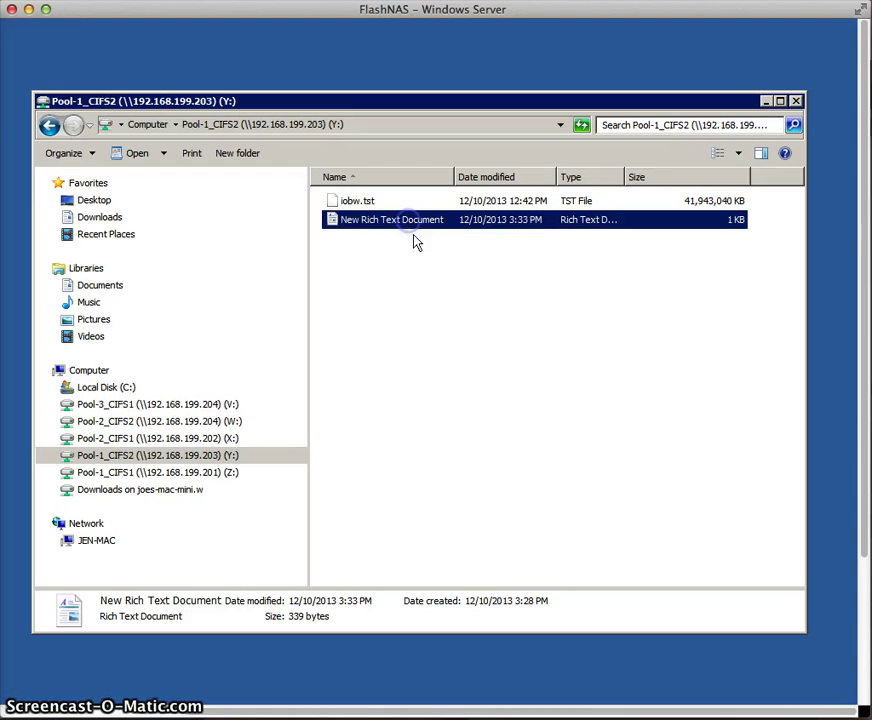
left_click(446, 300)
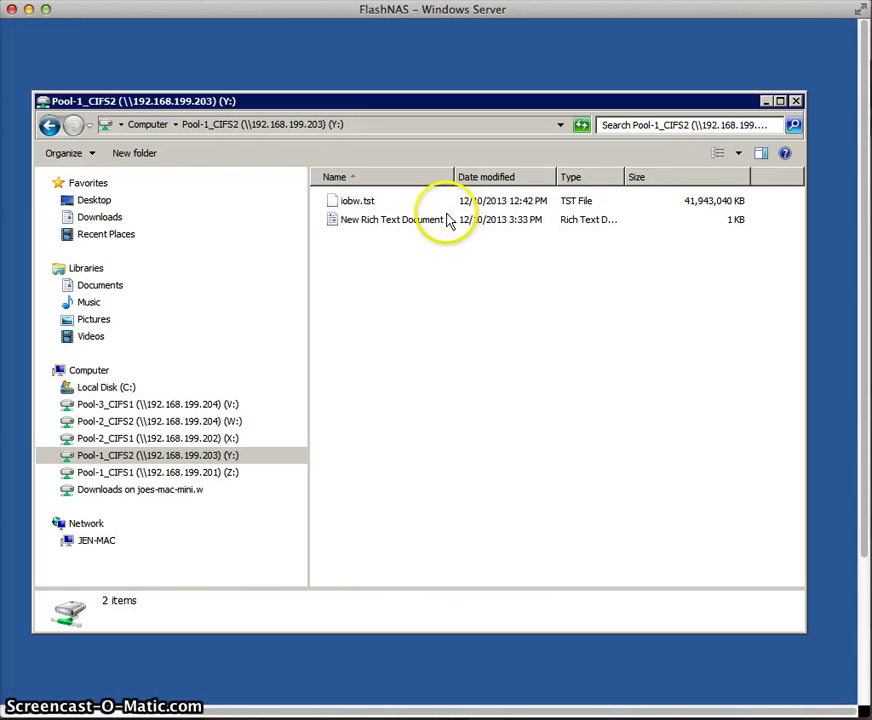
left_click(436, 222)
key("Delete")
left_click(381, 512)
- Return to the FlashNAS snapshot page in Chrome
left_click(416, 280)
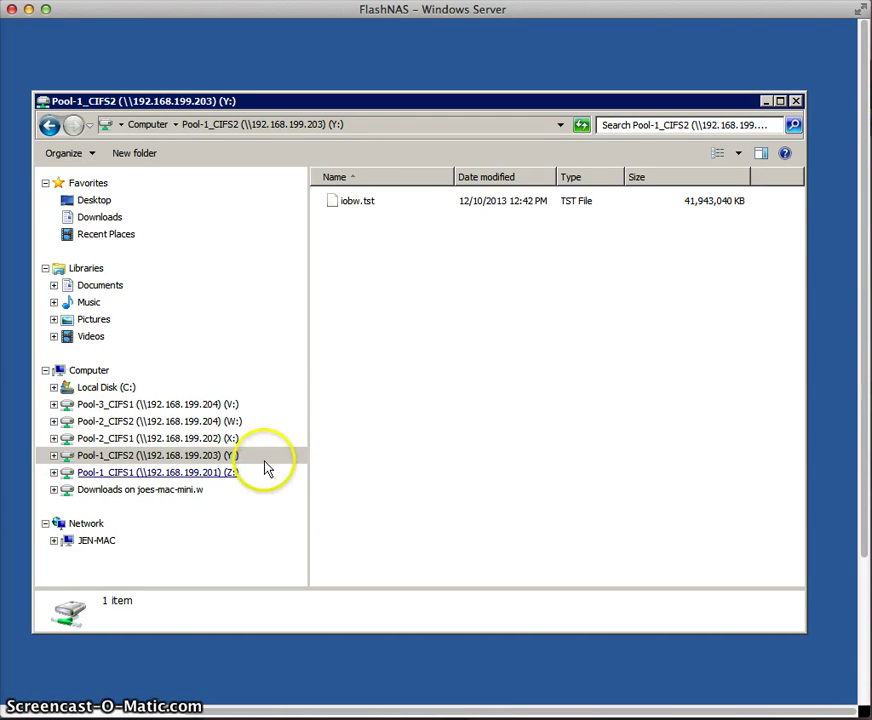
left_click(438, 341)
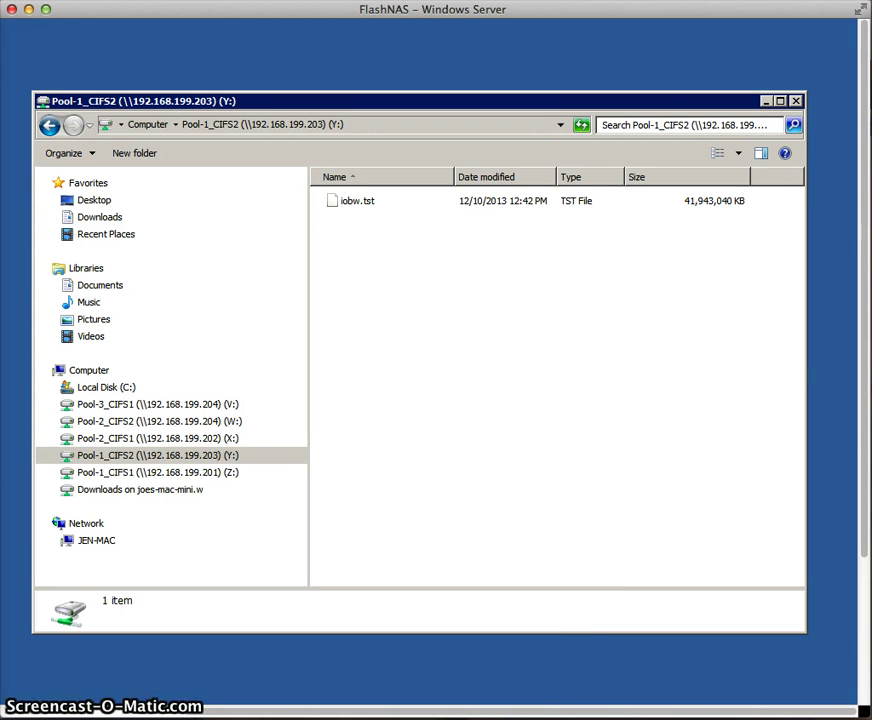
key("super+Tab")
- Preview the files in Pool-1/CIFS2 snapshot once_20131210_153226
left_click(788, 269)
left_click(812, 315)
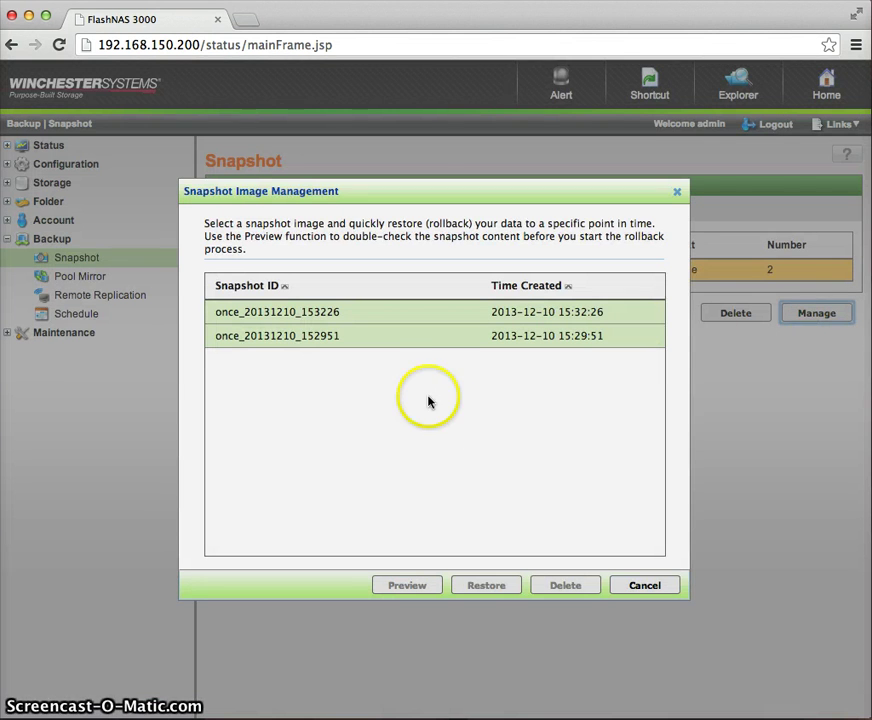
left_click(370, 310)
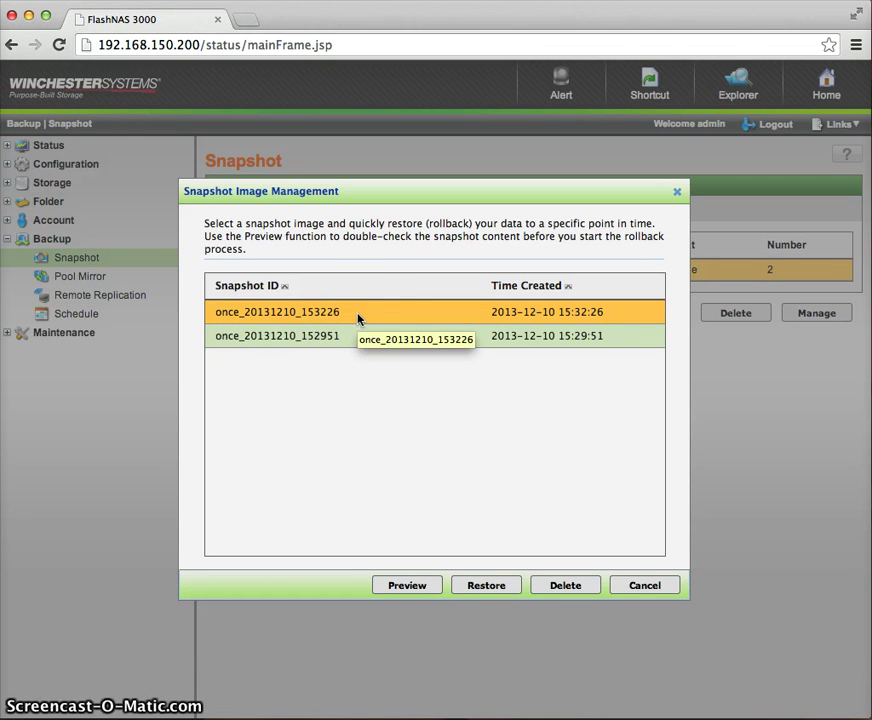
left_click(398, 372)
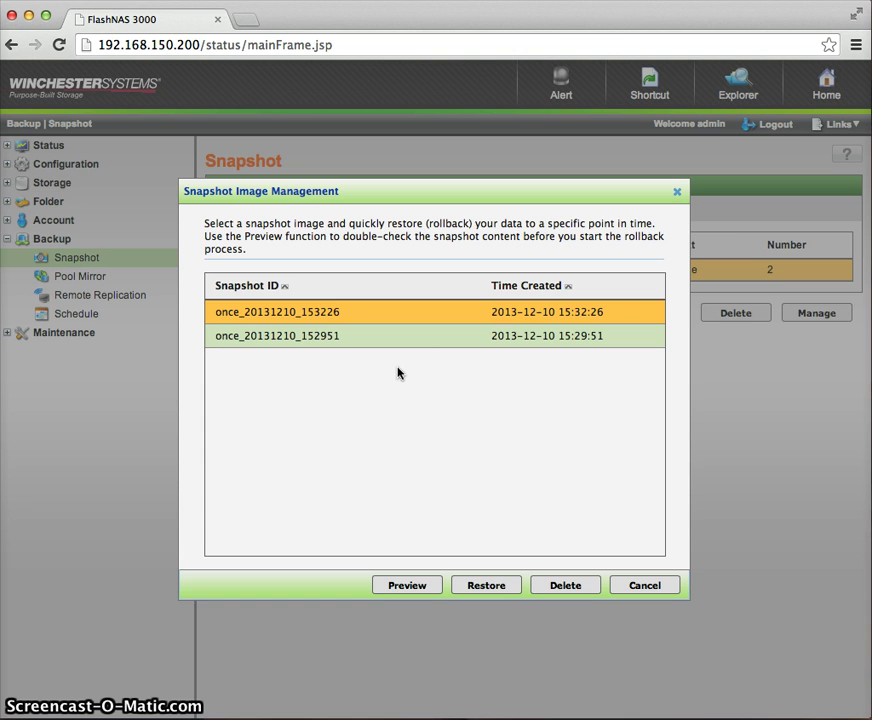
left_click(410, 588)
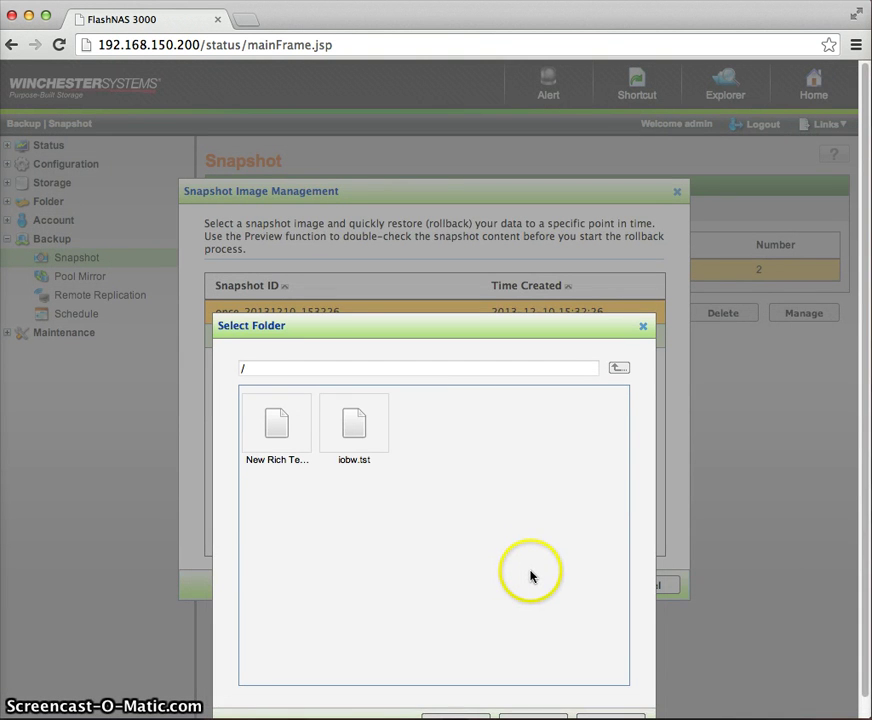
scroll(576, 598, "down", 2)
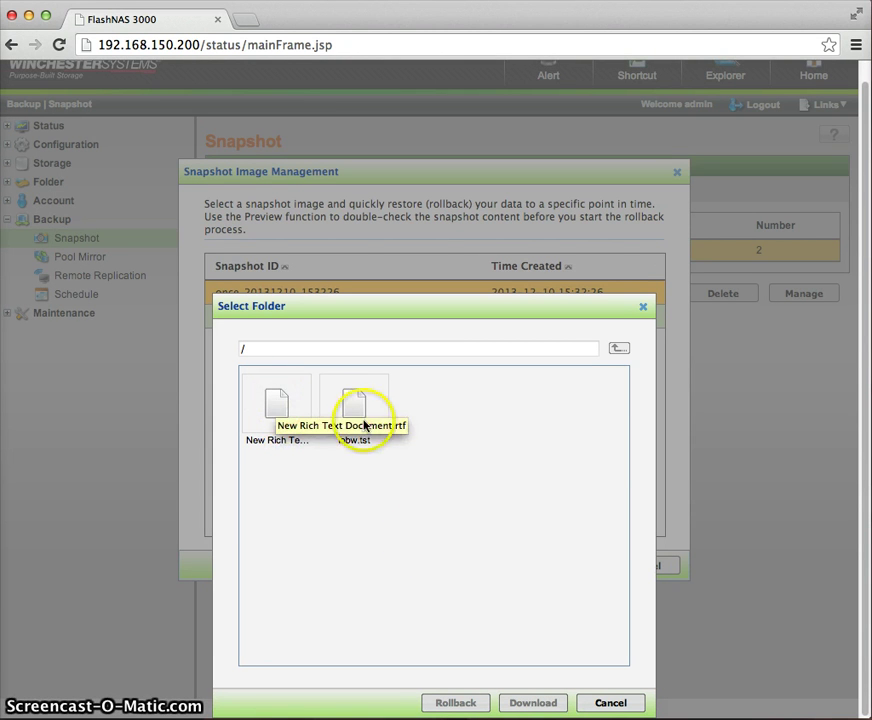
- Roll back New Rich Text Document from that snapshot, confirm, and close snapshot management
left_click(279, 406)
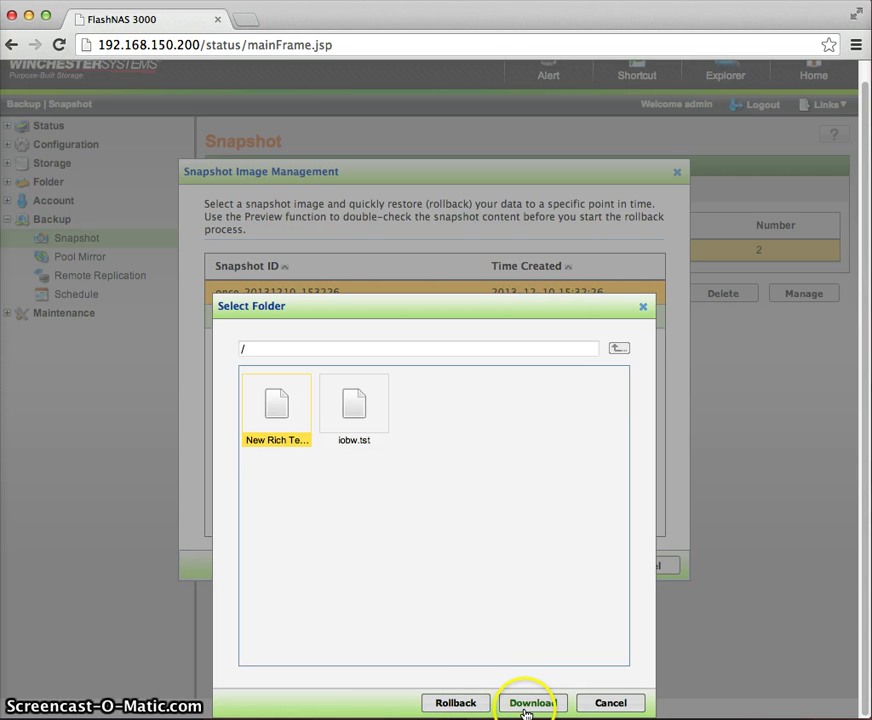
left_click(463, 705)
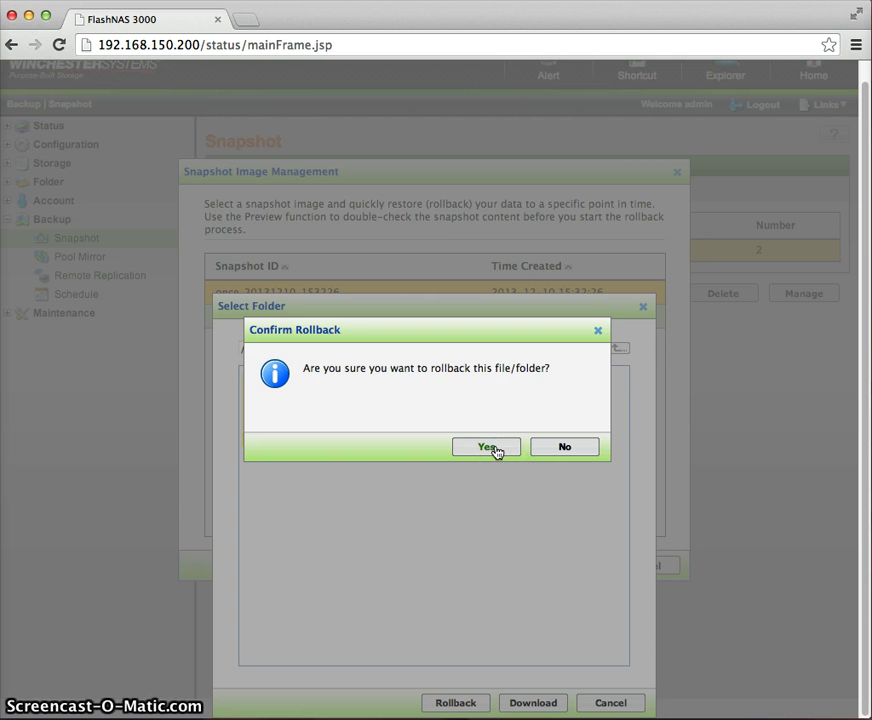
left_click(487, 447)
left_click(566, 470)
left_click(636, 587)
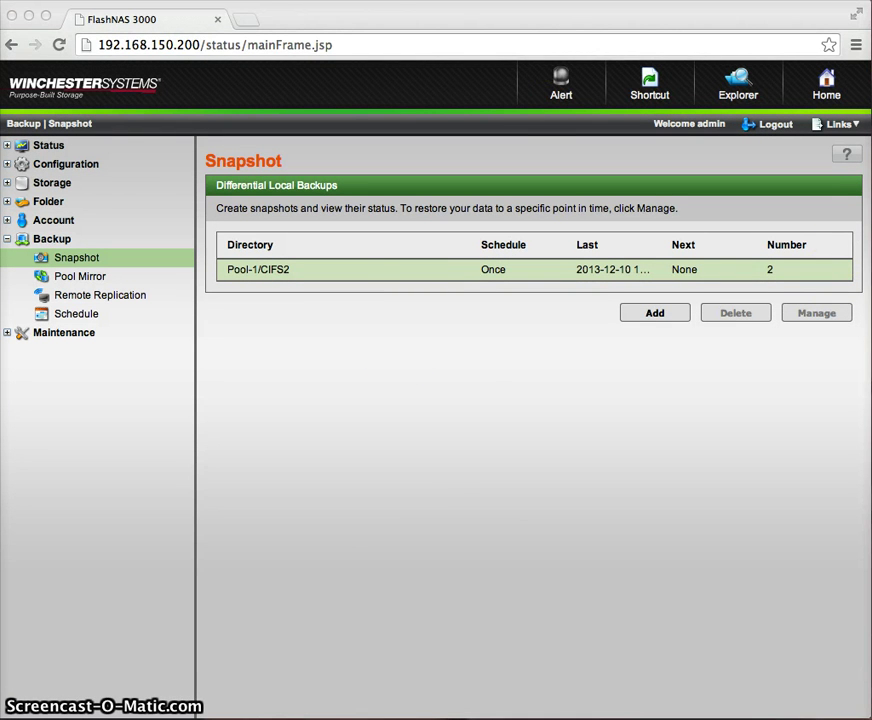
- Open the restored New Rich Text Document in WordPad, confirm it reads 'FIle version two', then close it
key("super+Tab")
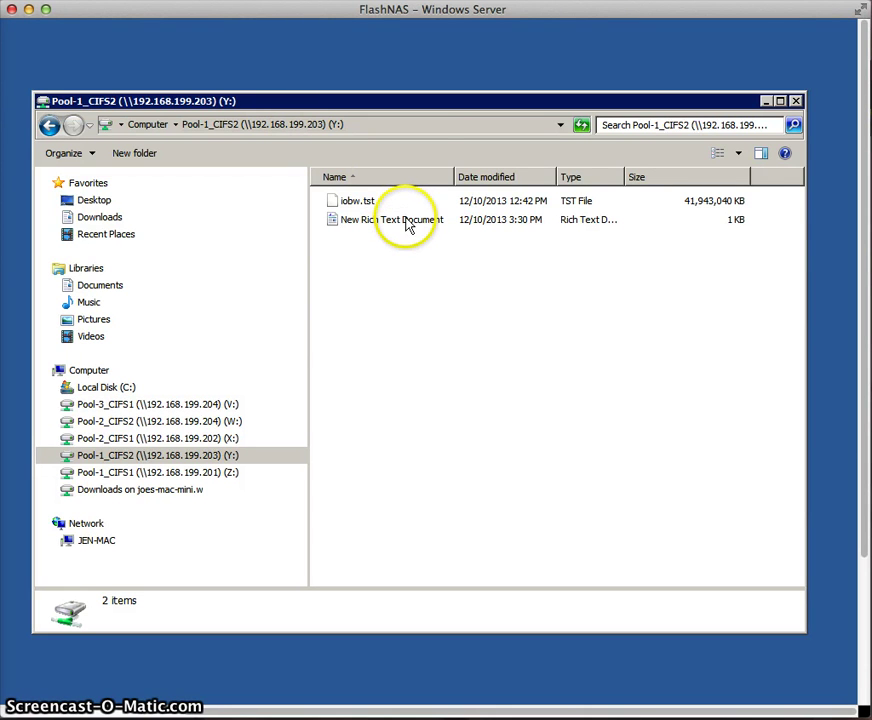
double_click(405, 220)
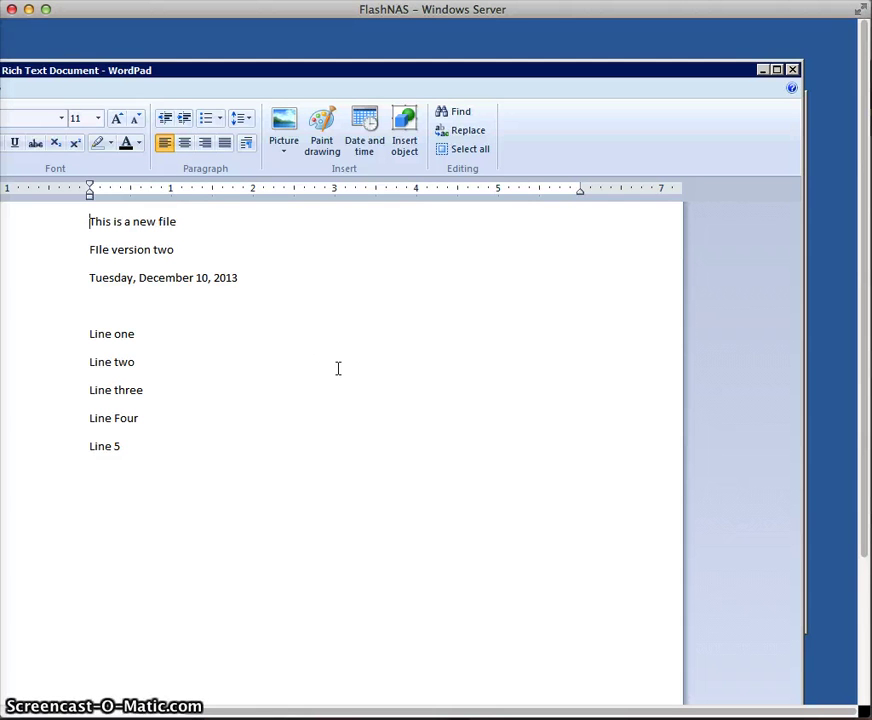
left_click(792, 70)
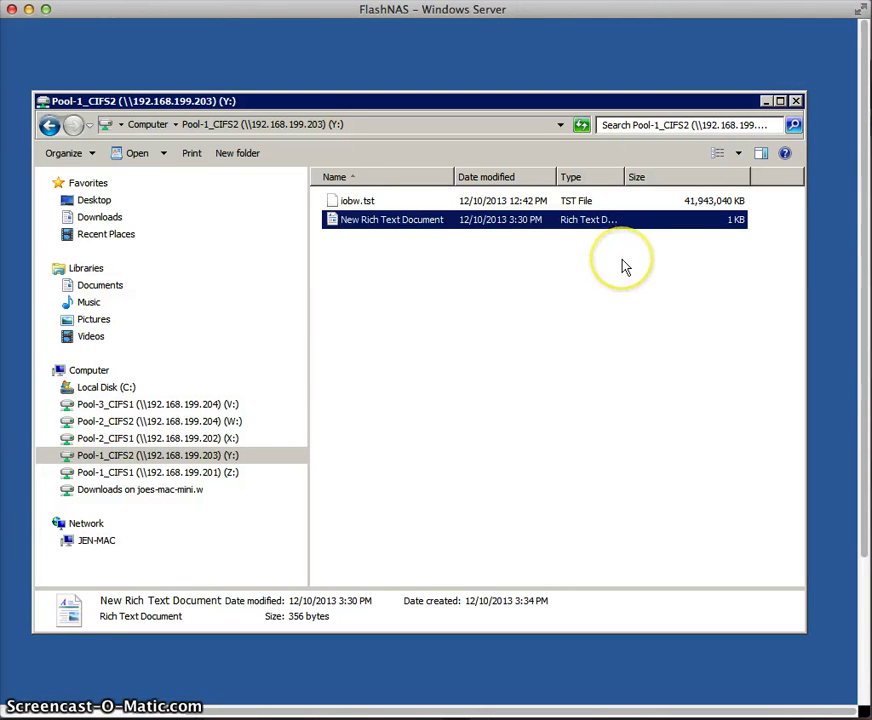